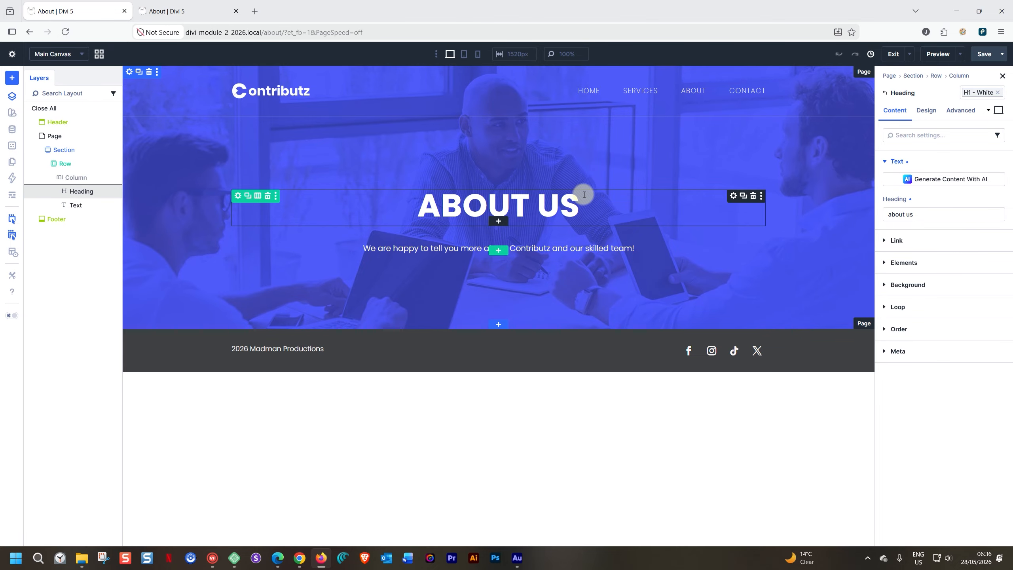
- Switch to the site preview, exit the multi-device view, and examine the "Who We Are" section on the Home page
key(ctrl+Tab)
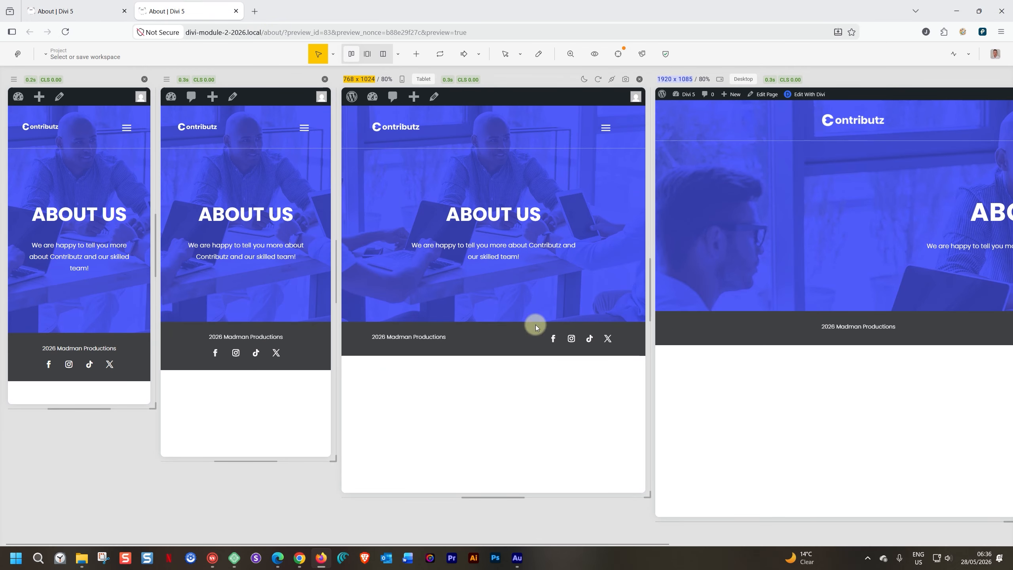
click(982, 36)
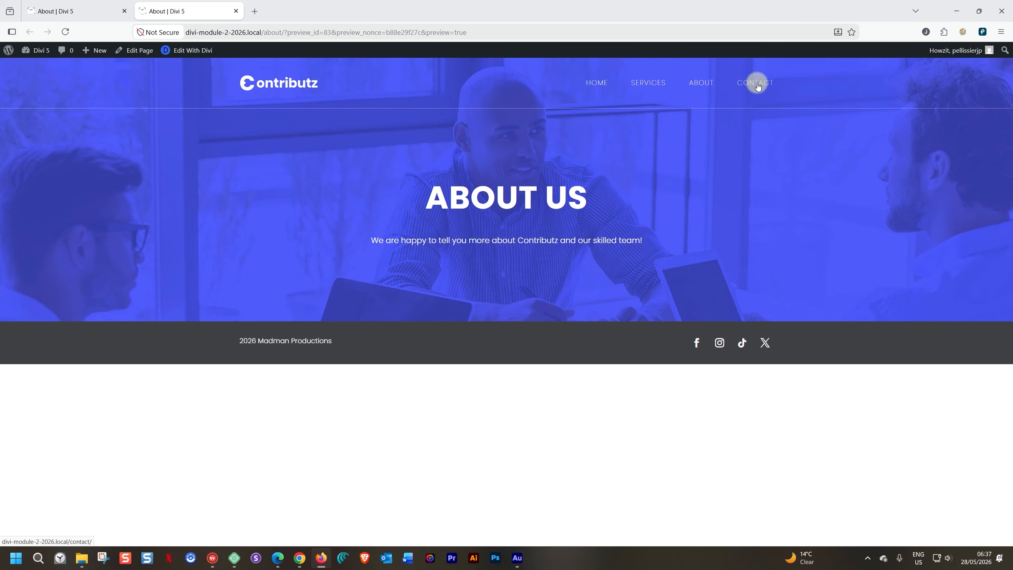
click(601, 85)
scroll(529, 198, down, 5)
scroll(530, 198, down, 1)
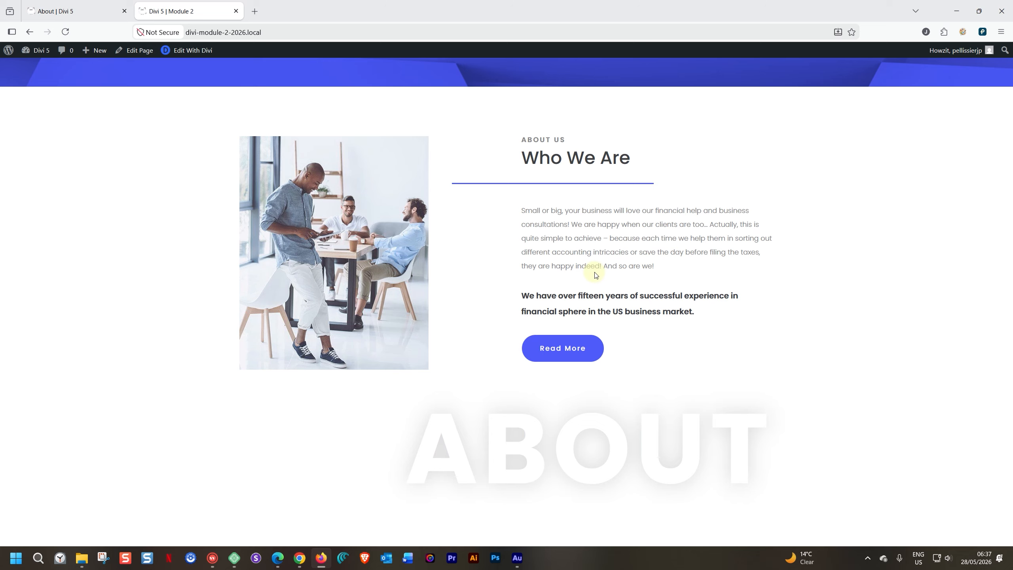
- Return to the page builder and open the Home page for editing through the Page Manager
click(58, 11)
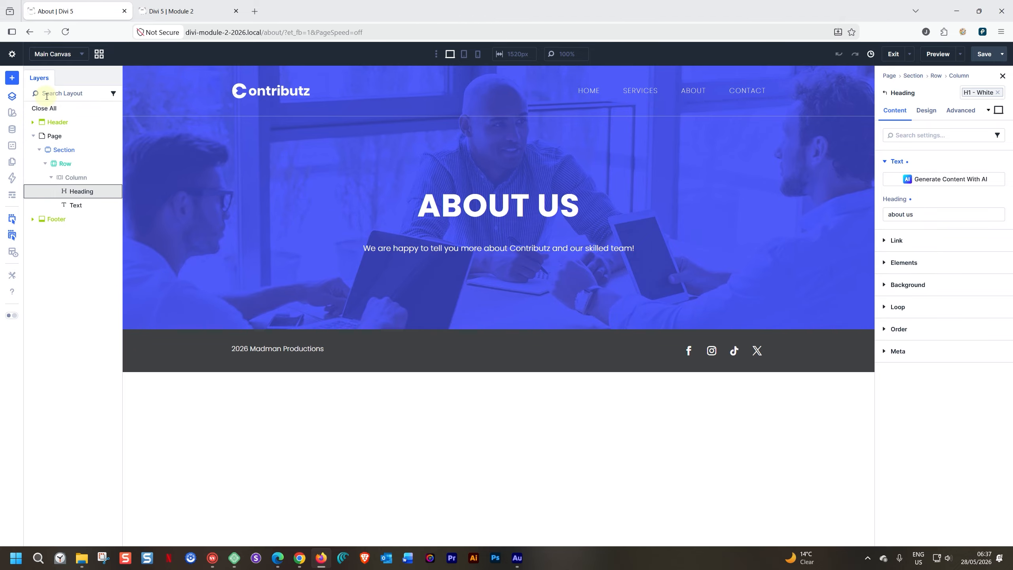
click(12, 162)
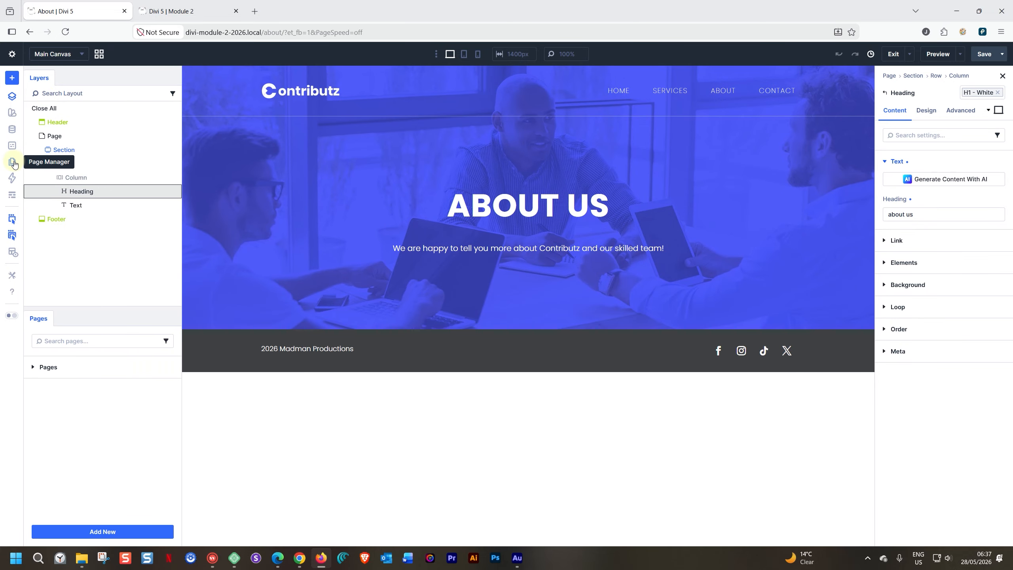
click(32, 368)
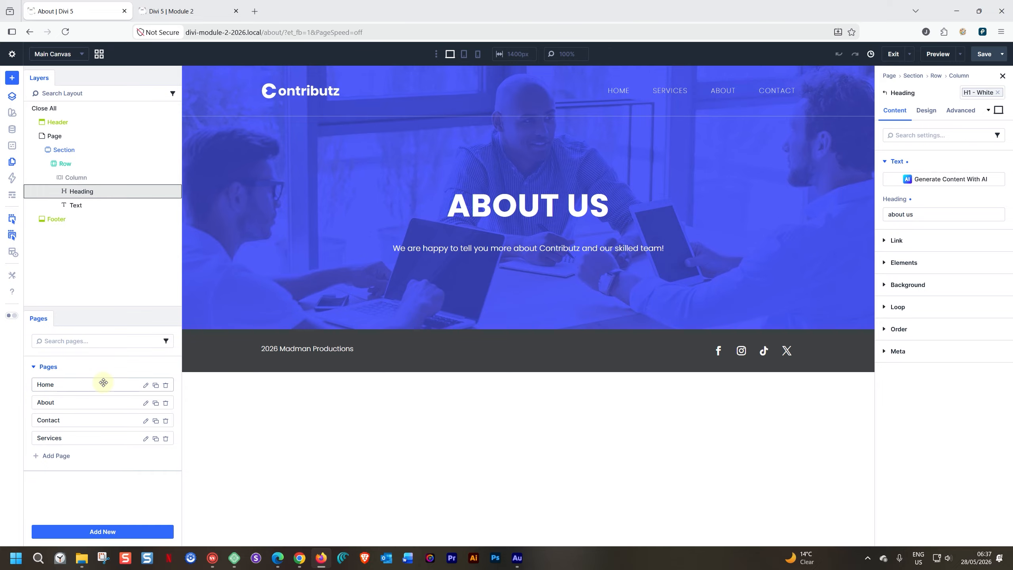
click(146, 385)
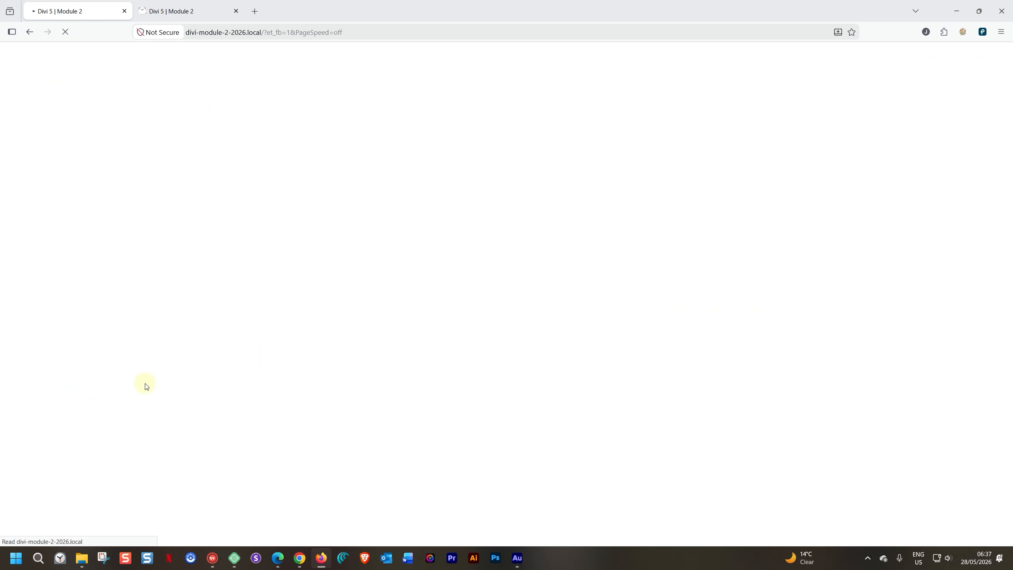
- Copy the Home page's whole "Who We Are" section, including both of its rows
scroll(176, 355, down, 10)
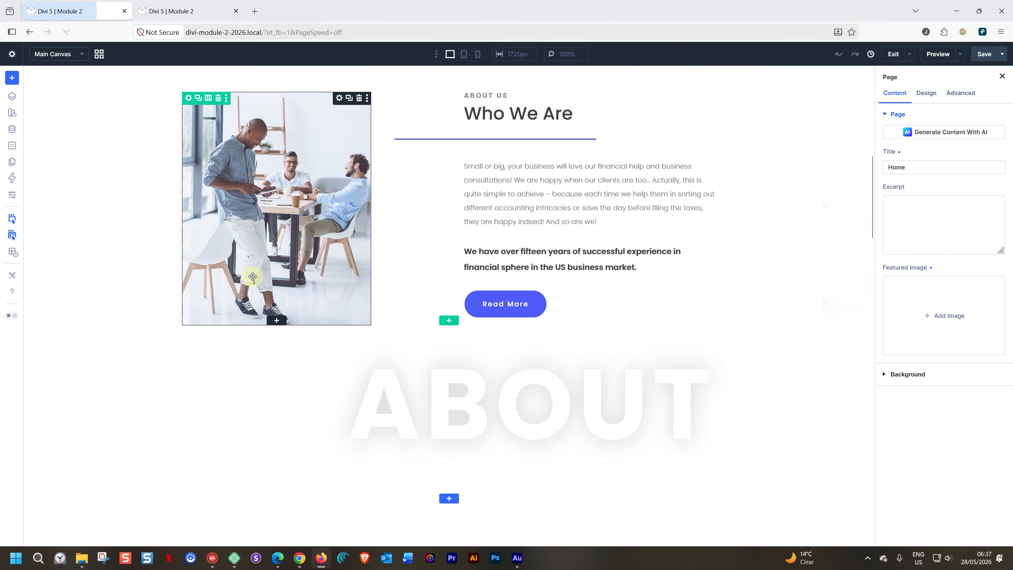
scroll(112, 184, up, 3)
click(103, 193)
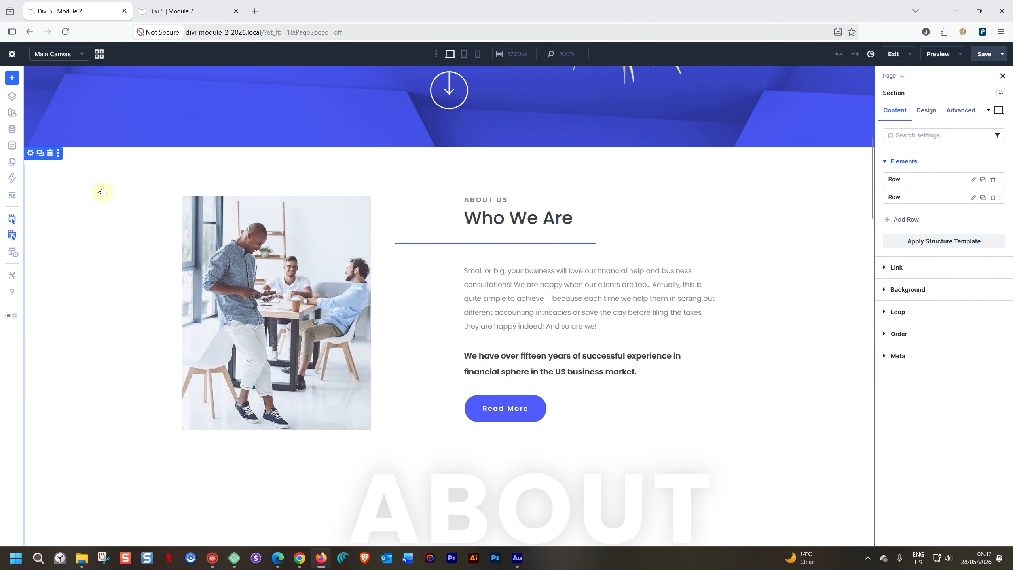
scroll(103, 192, down, 1)
right_click(103, 176)
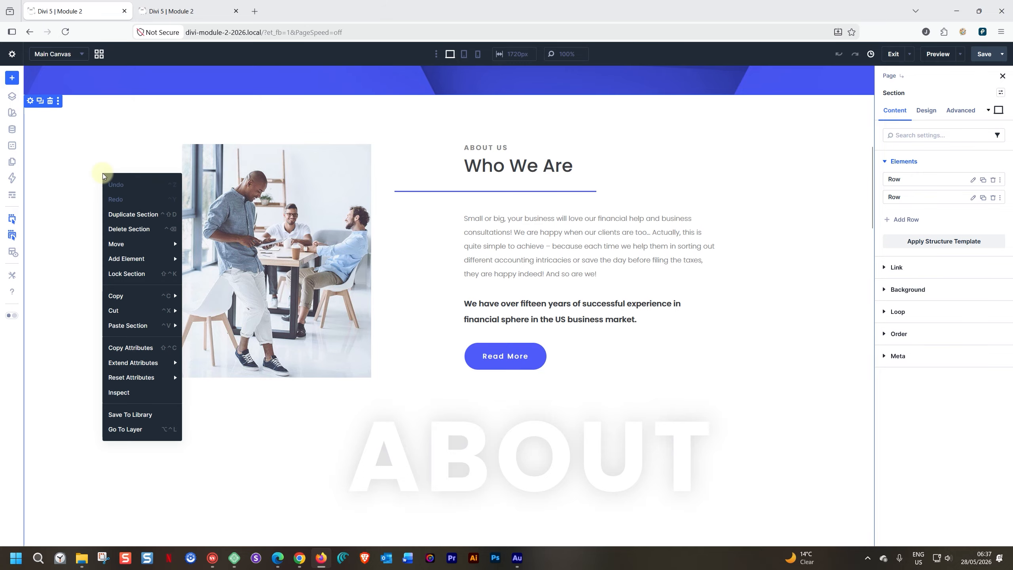
mouse_move(113, 294)
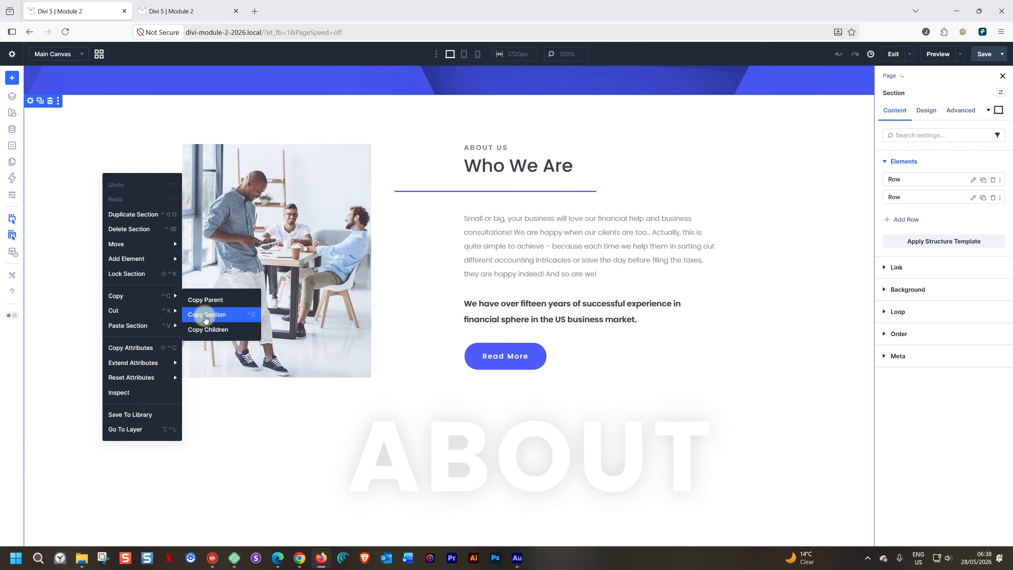
click(360, 284)
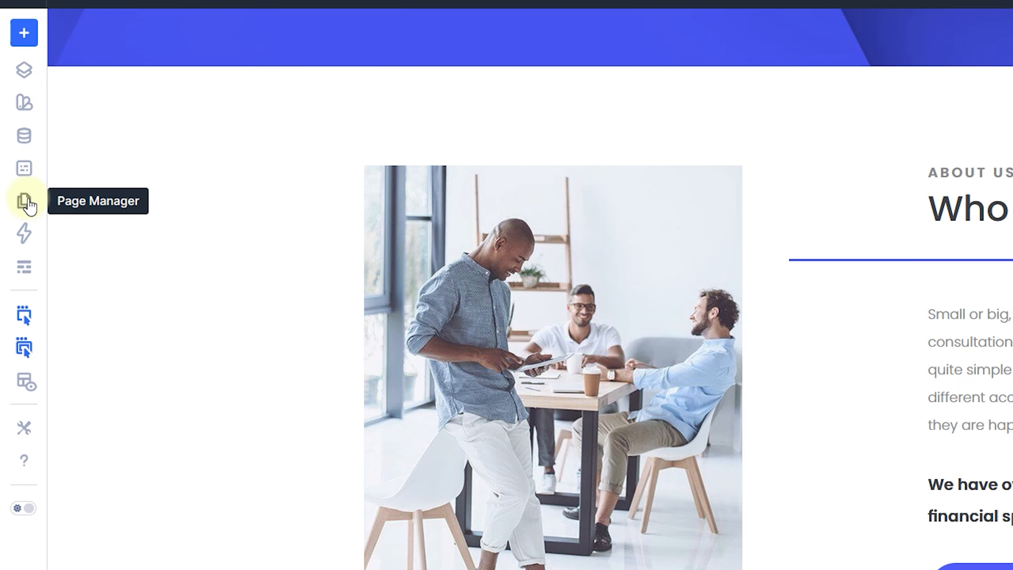
- Open the About page for editing through the Page Manager
click(15, 164)
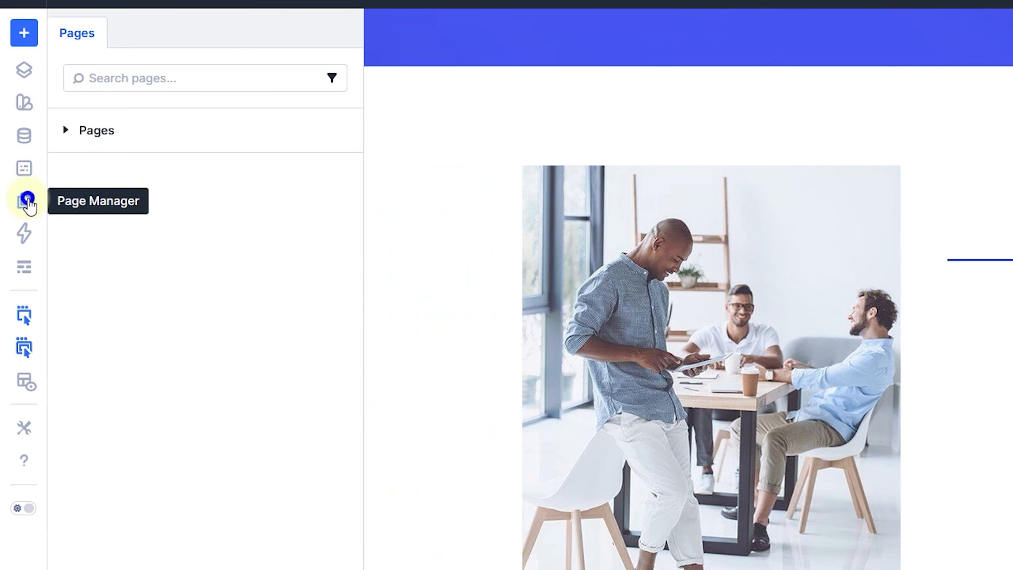
click(67, 129)
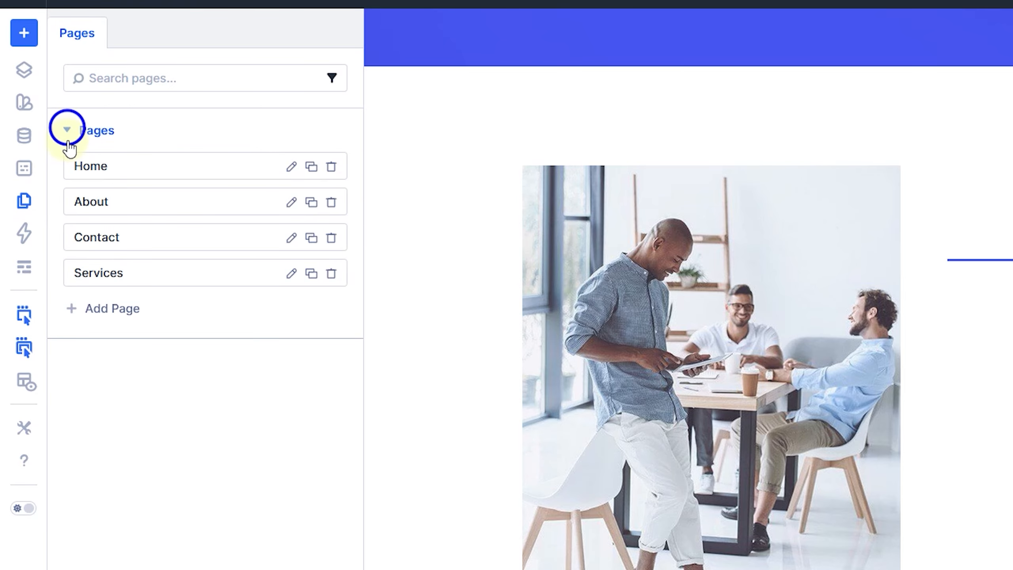
click(291, 205)
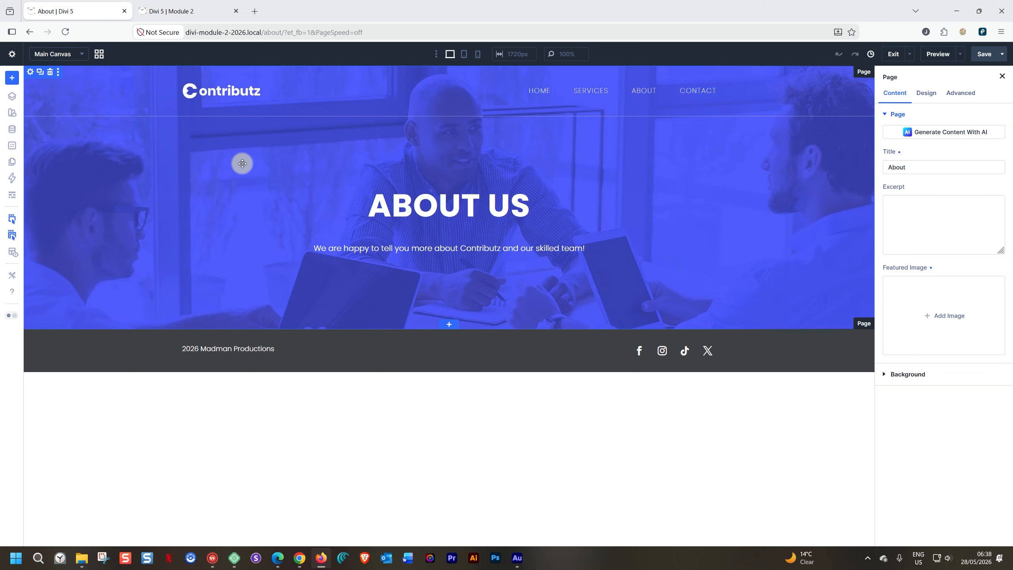
- Paste the copied section below the "About Us" hero section on the About page
click(12, 98)
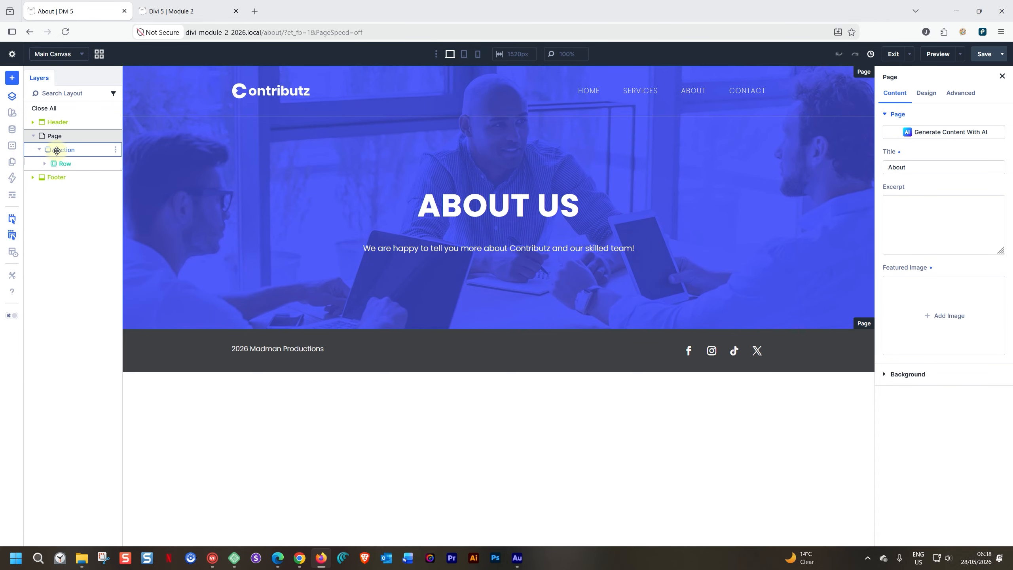
right_click(57, 150)
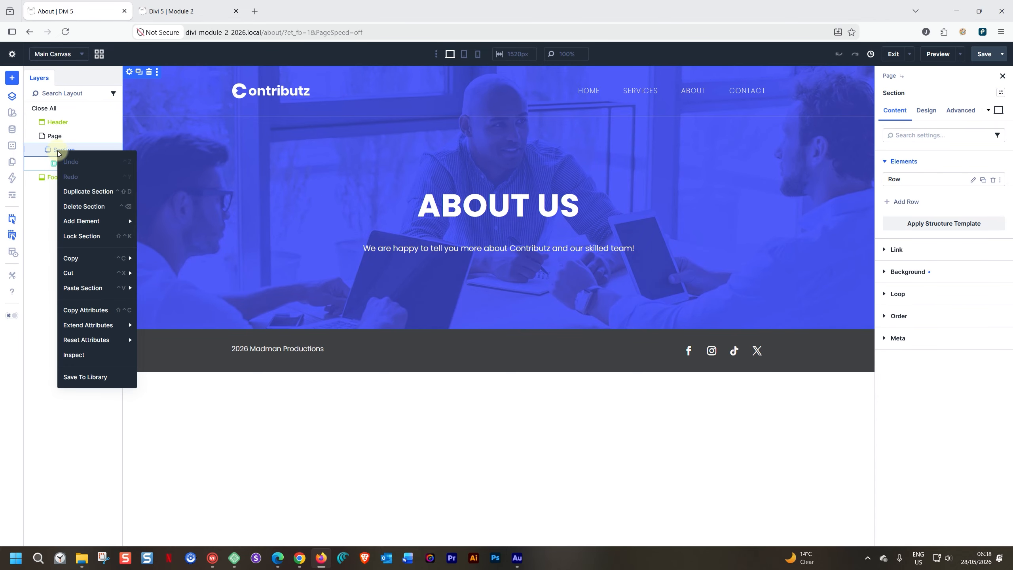
mouse_move(86, 287)
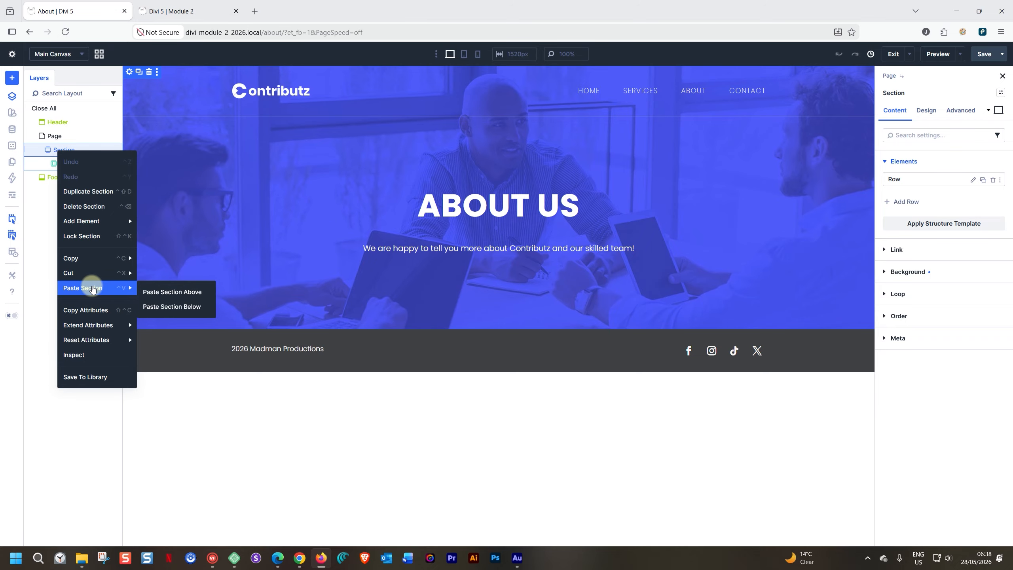
click(161, 306)
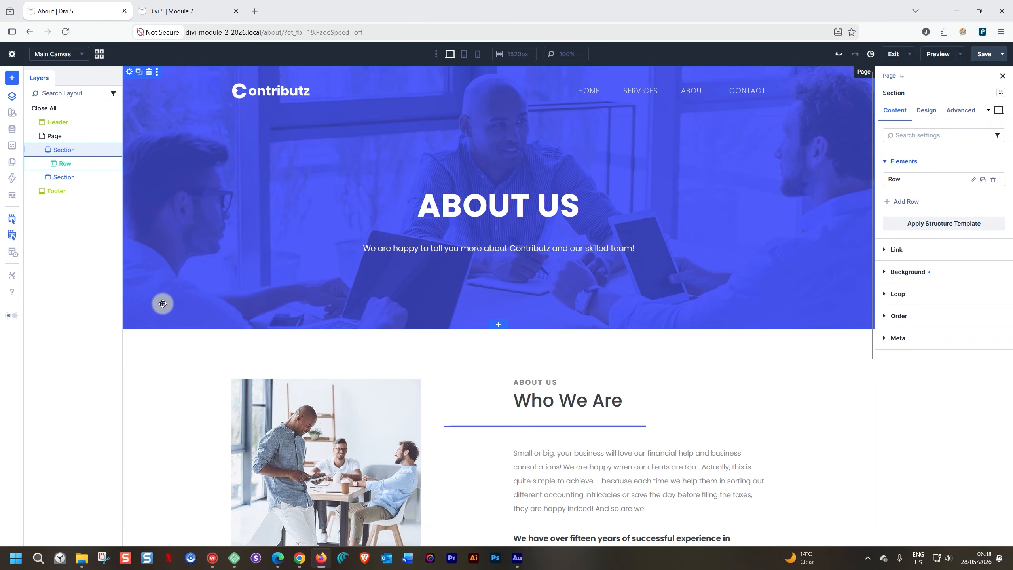
scroll(163, 304, down, 2)
scroll(163, 303, down, 1)
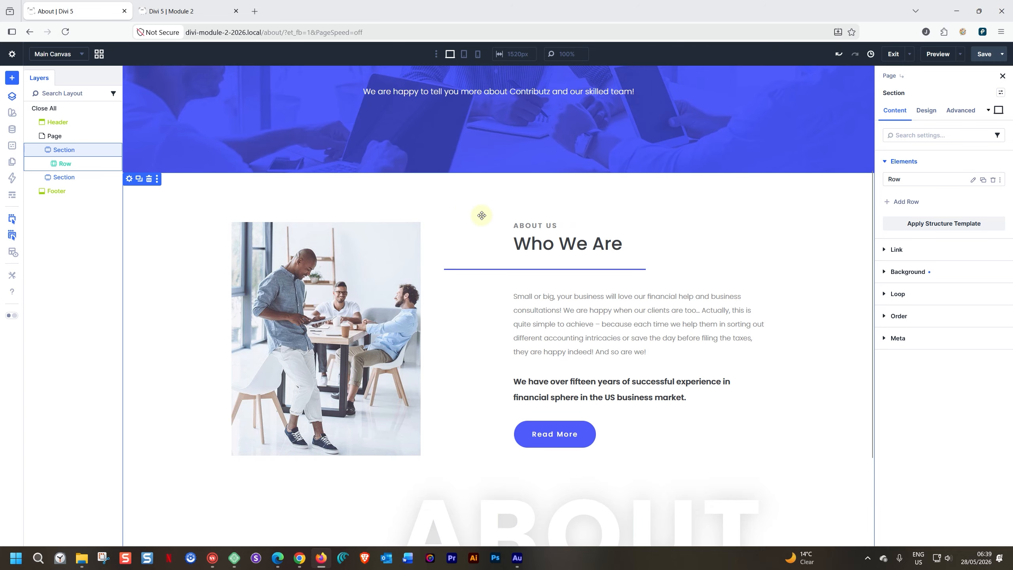
- Swap the two columns in the pasted section's first row so the text column comes before the image column
click(45, 164)
click(39, 191)
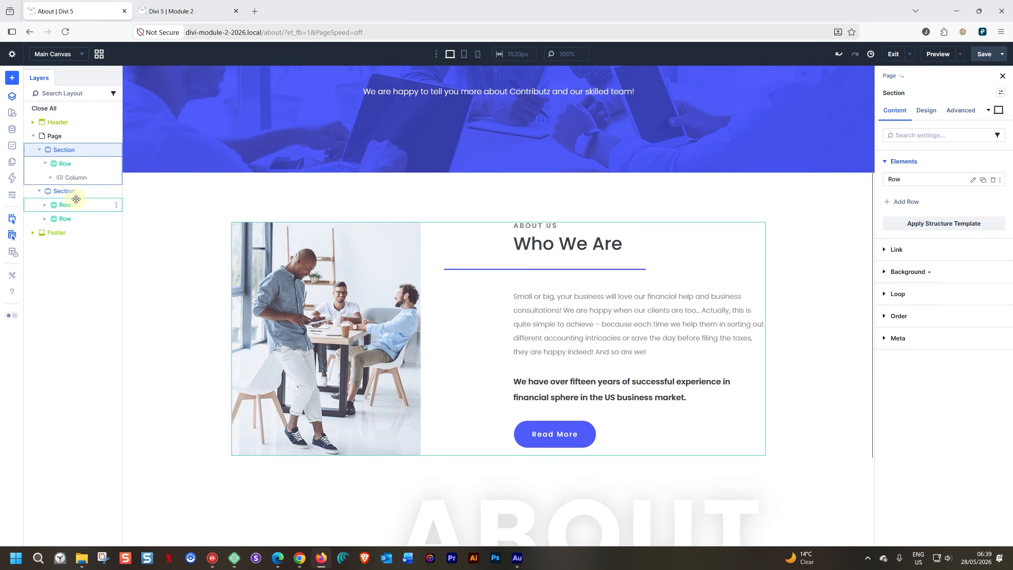
click(63, 191)
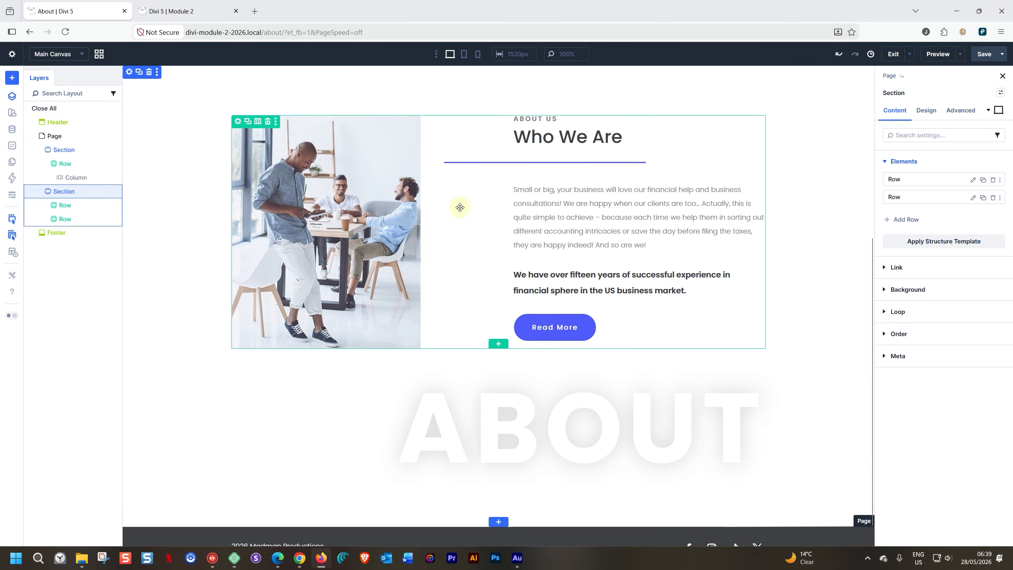
click(63, 204)
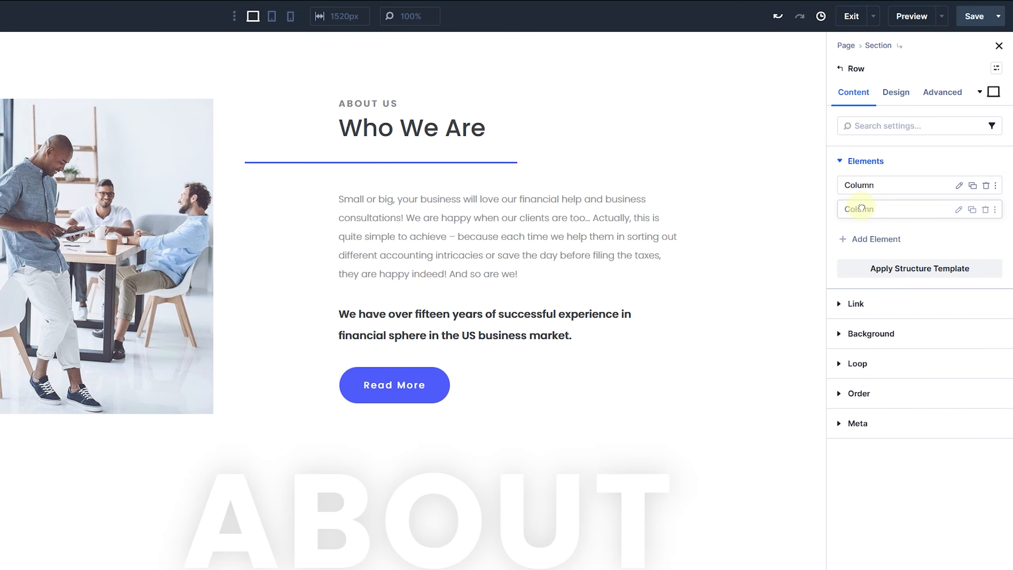
drag(861, 208, 860, 185)
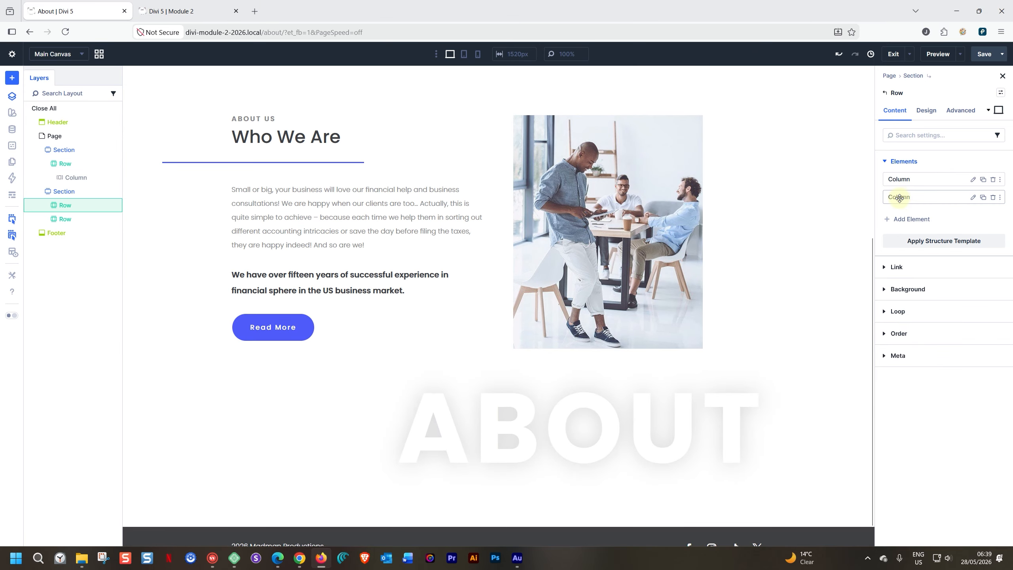
click(860, 210)
- Set the image column's Align Items layout option so the image sits against the column's right edge
click(46, 206)
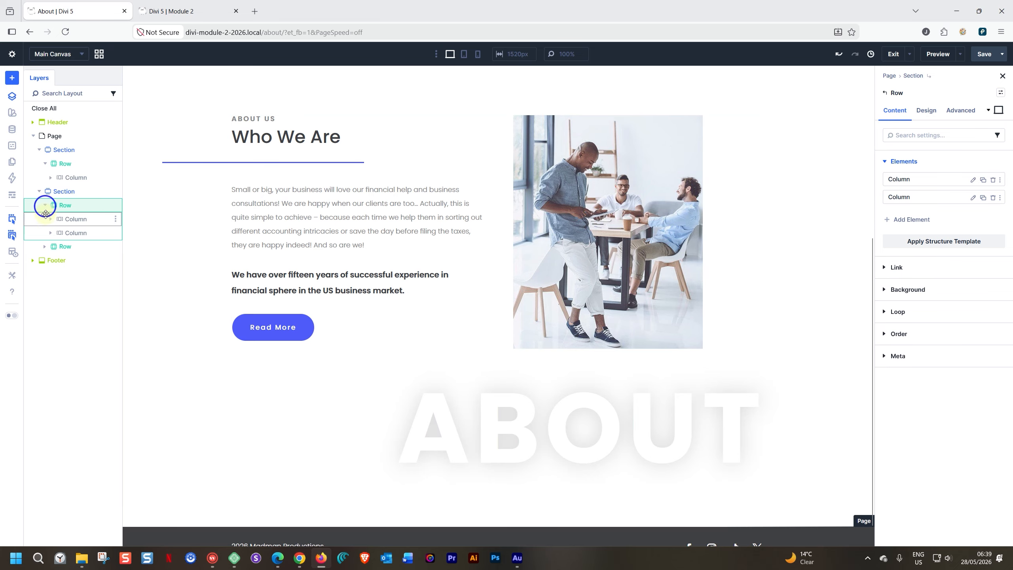
click(69, 233)
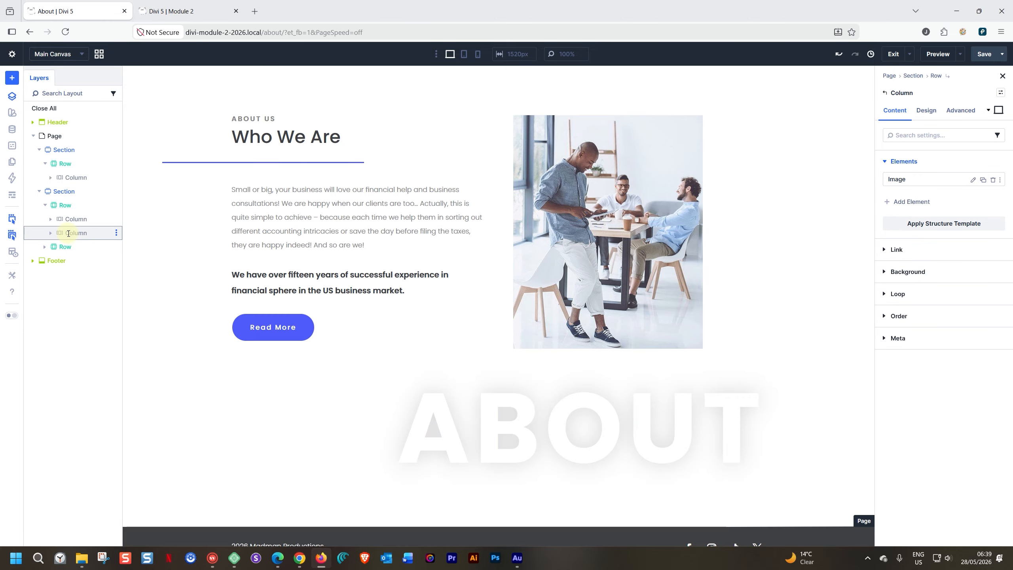
click(928, 110)
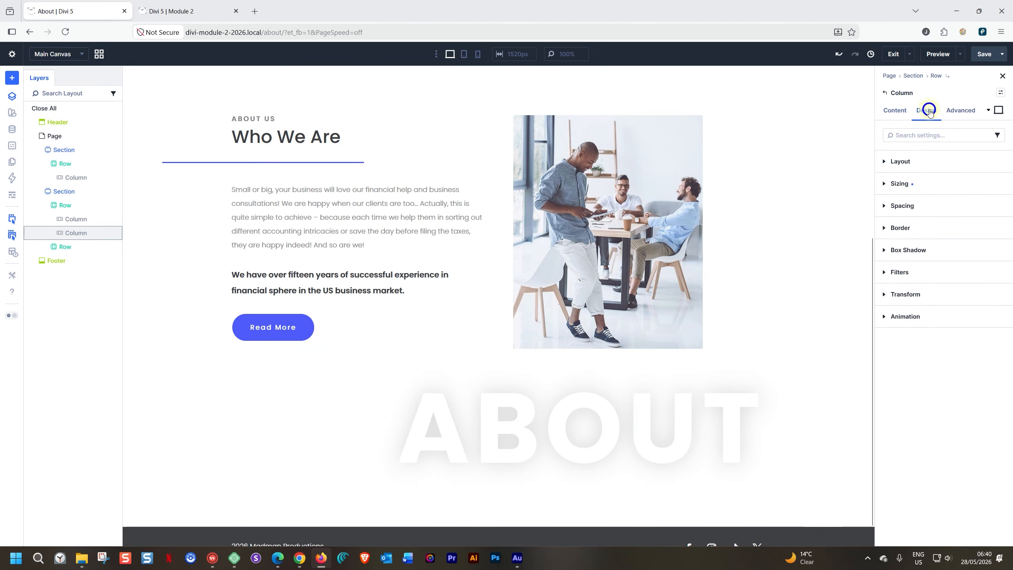
click(885, 162)
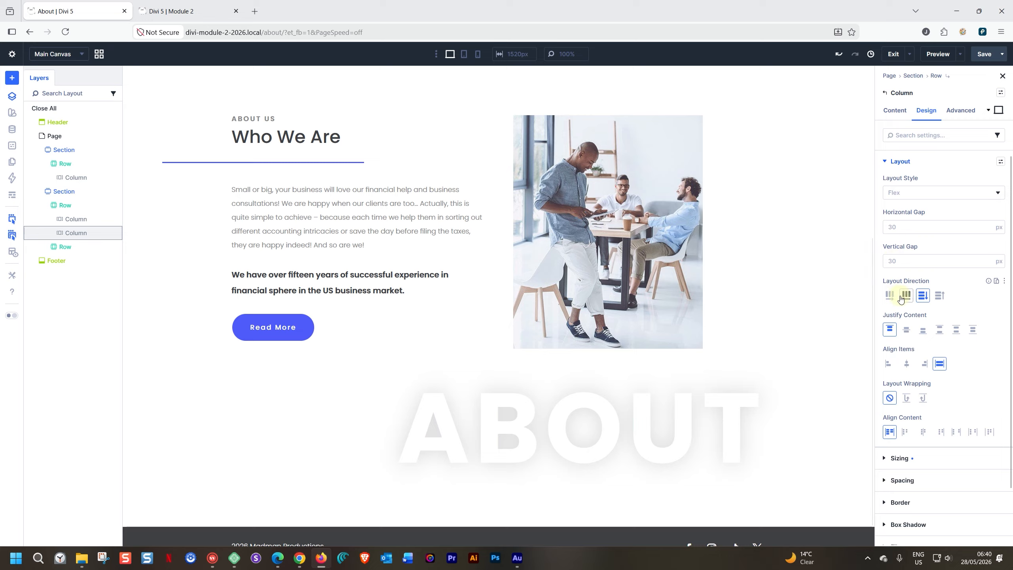
click(925, 364)
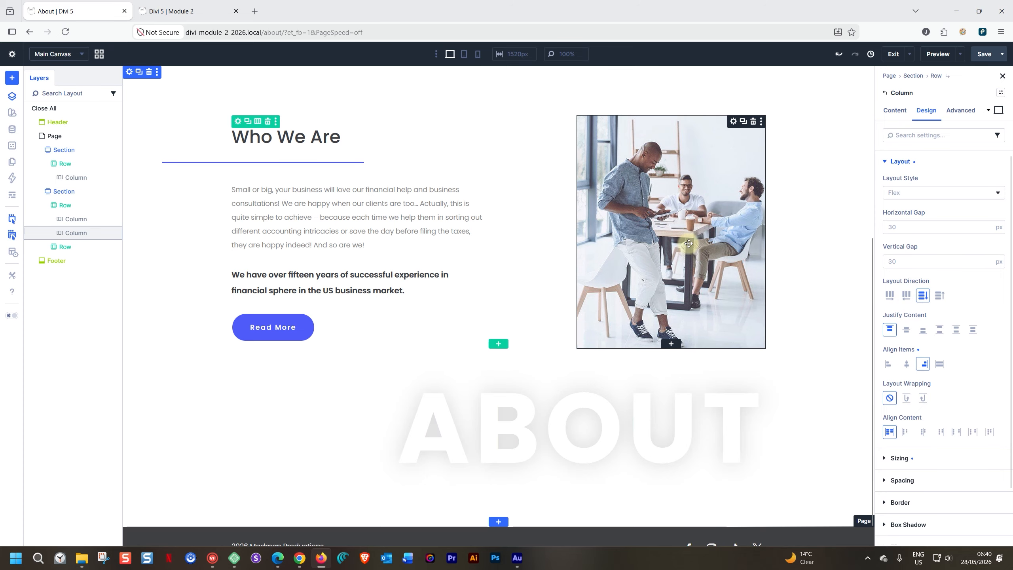
- Clear the left margin of the divider under the "Who We Are" heading
click(214, 164)
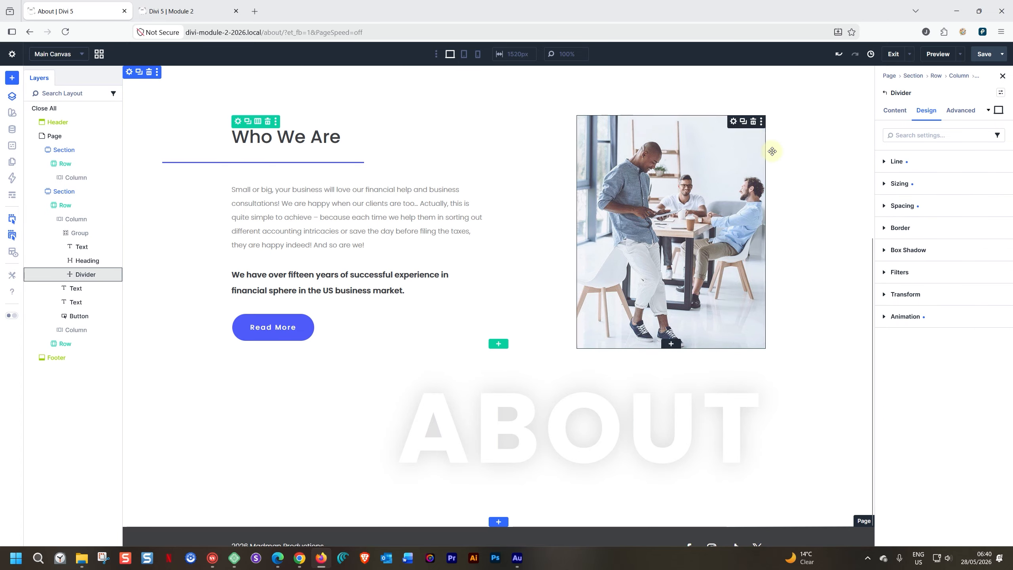
click(883, 206)
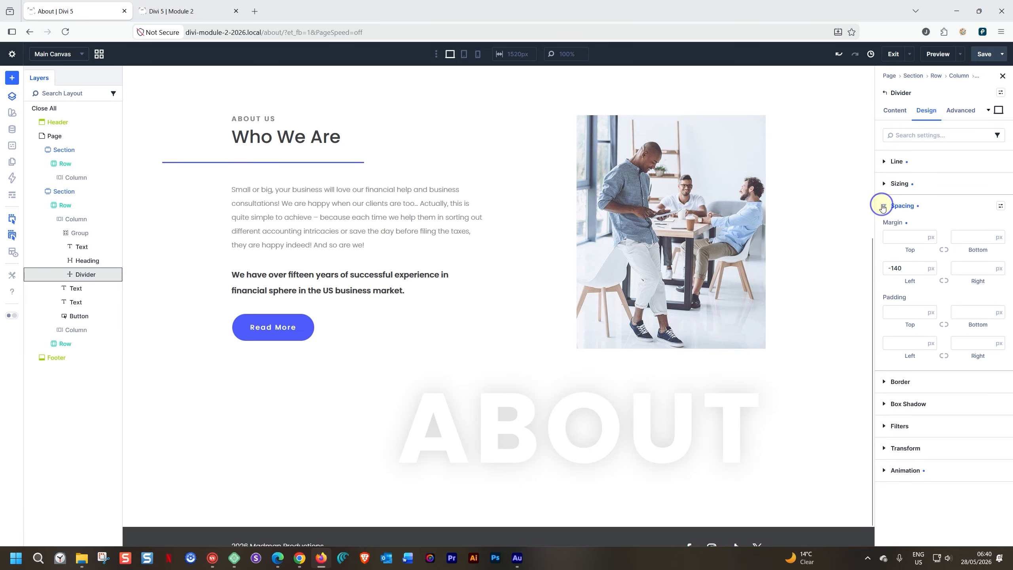
double_click(897, 268)
key(BackSpace)
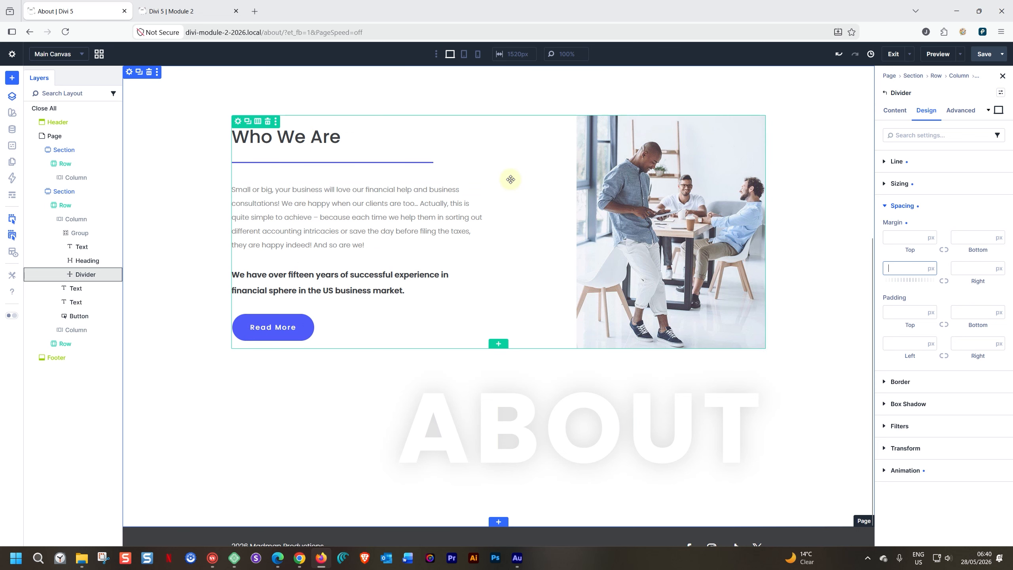
- Enable Force Fullwidth in the sizing settings of the image in the "Who We Are" row
click(646, 179)
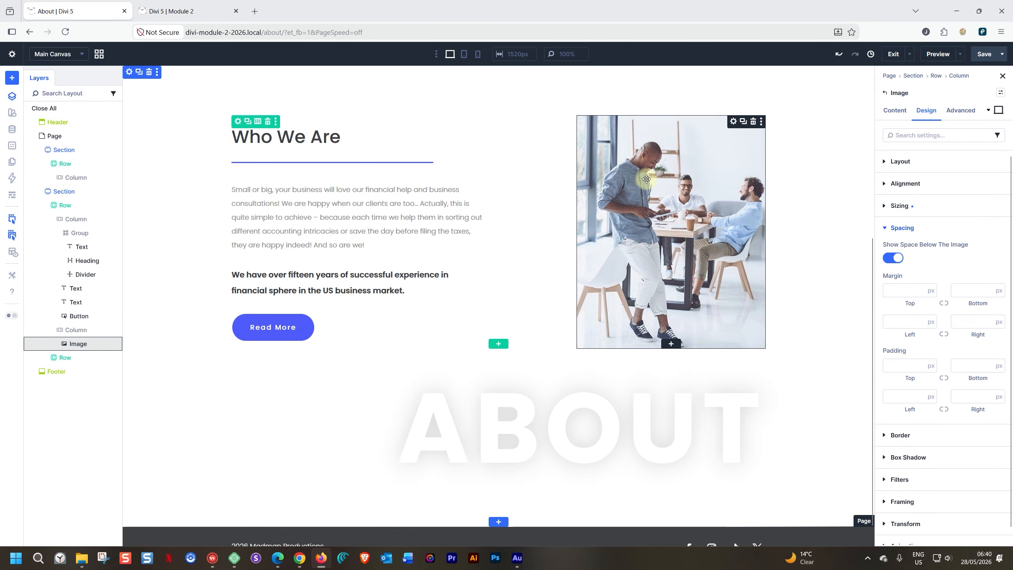
click(887, 206)
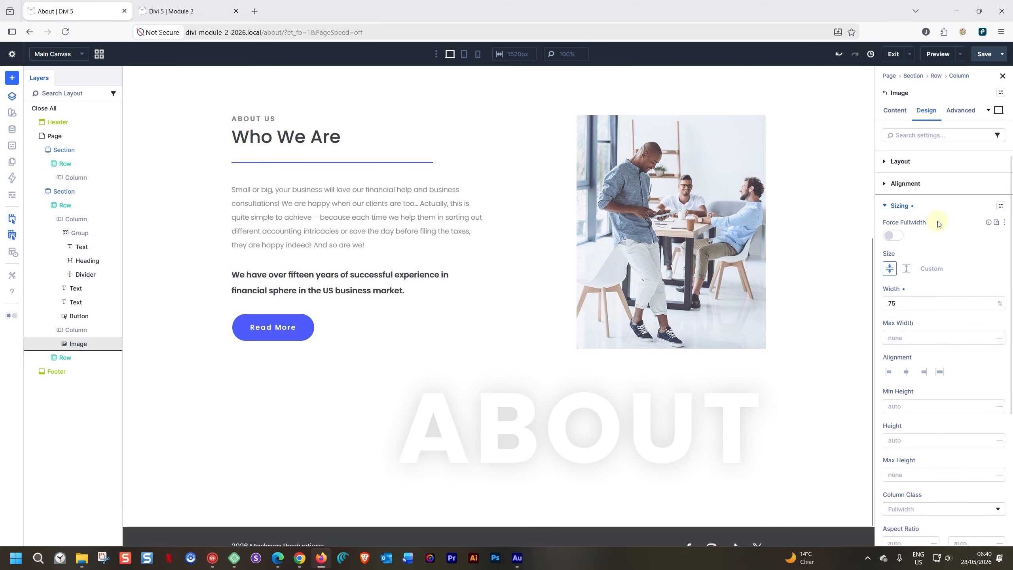
click(894, 236)
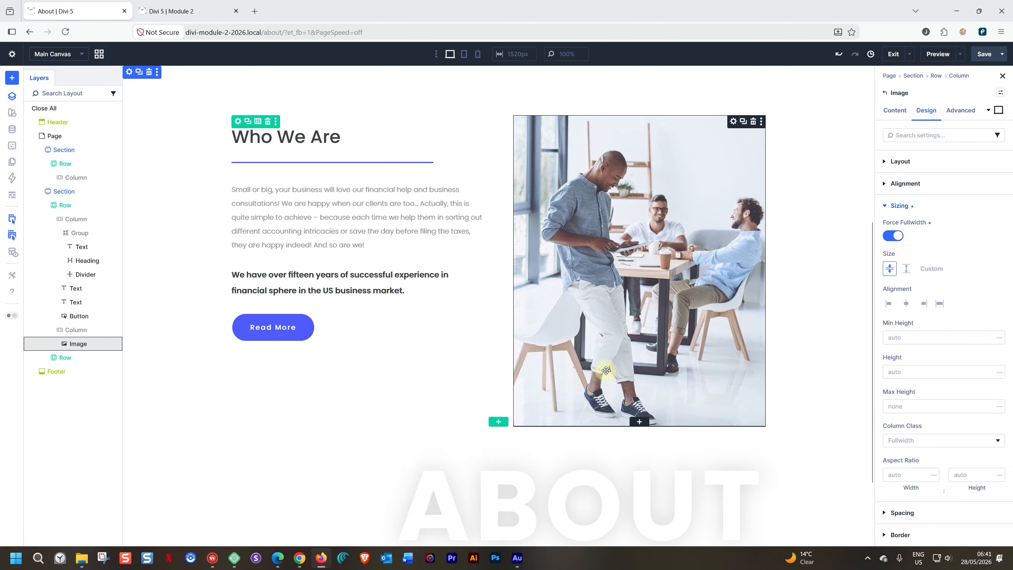
- Try an aspect ratio of 3:4 in the sizing settings of the "Who We Are" image
scroll(606, 362, up, 1)
scroll(966, 330, down, 3)
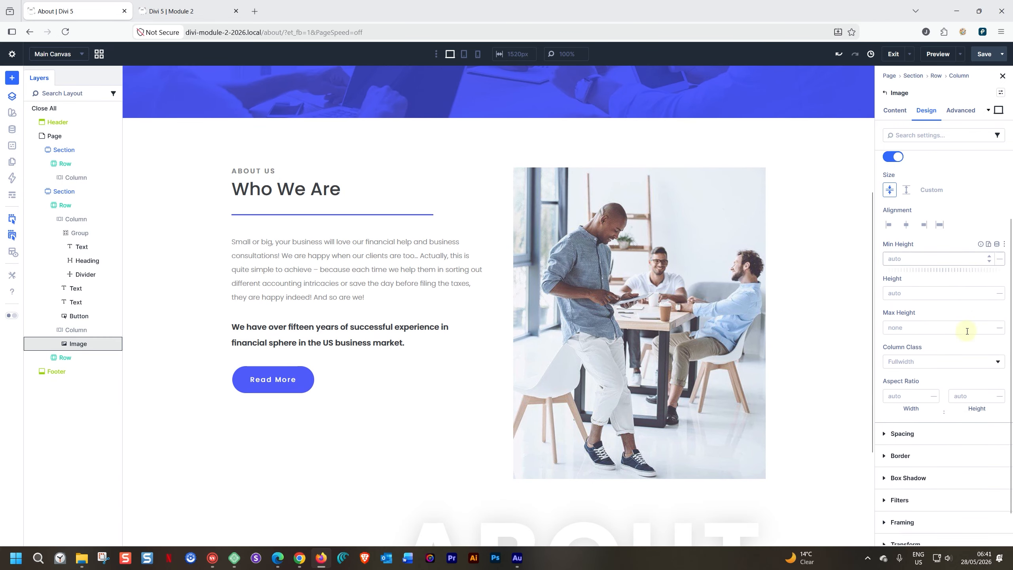
click(907, 361)
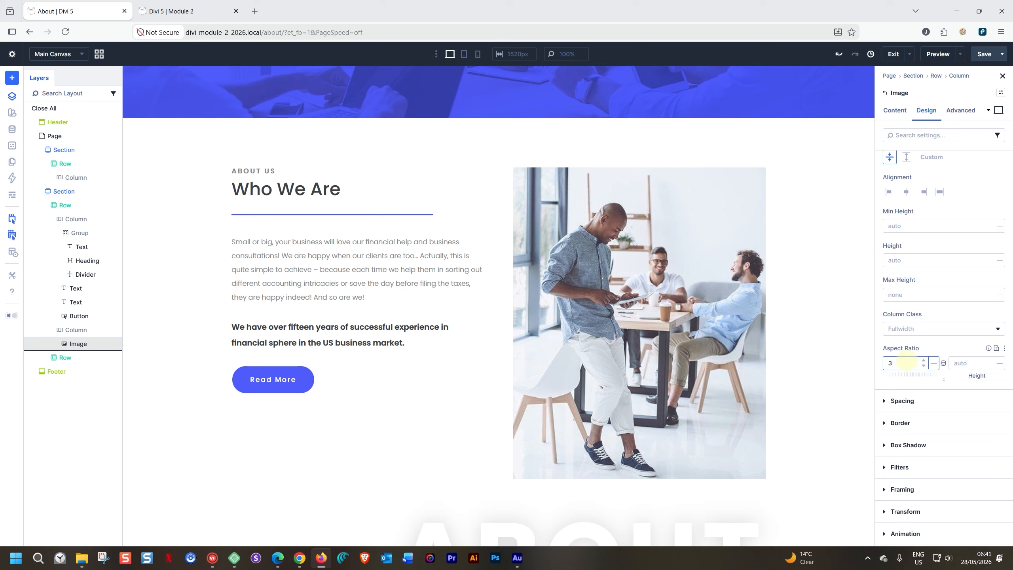
click(969, 362)
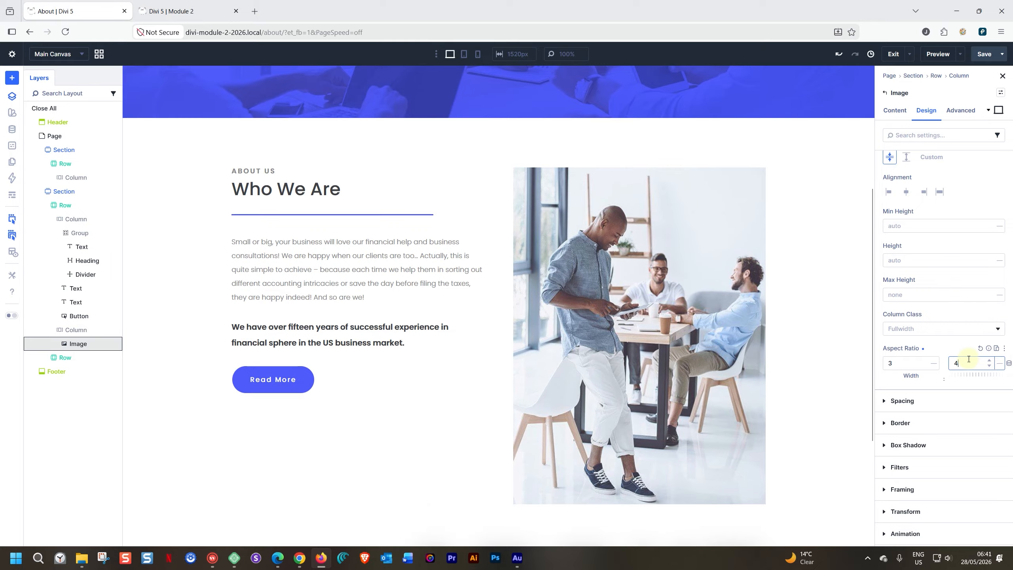
- Try an aspect ratio of 2:3 for the image beside the "Who We Are" text
double_click(896, 363)
text(2)
double_click(974, 363)
text(3)
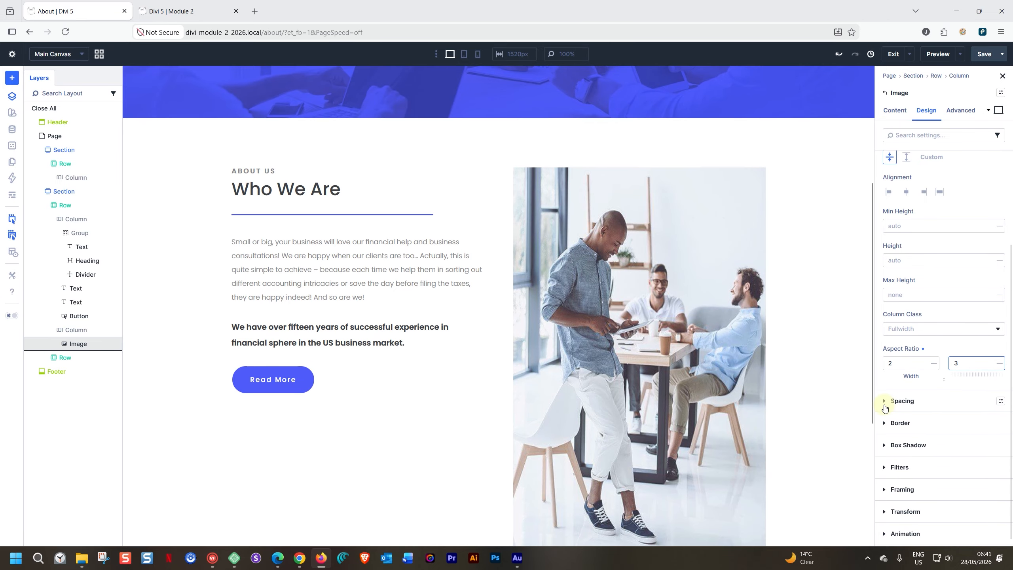
- Set the "Who We Are" image's aspect ratio to 1:1 so it is square
double_click(907, 362)
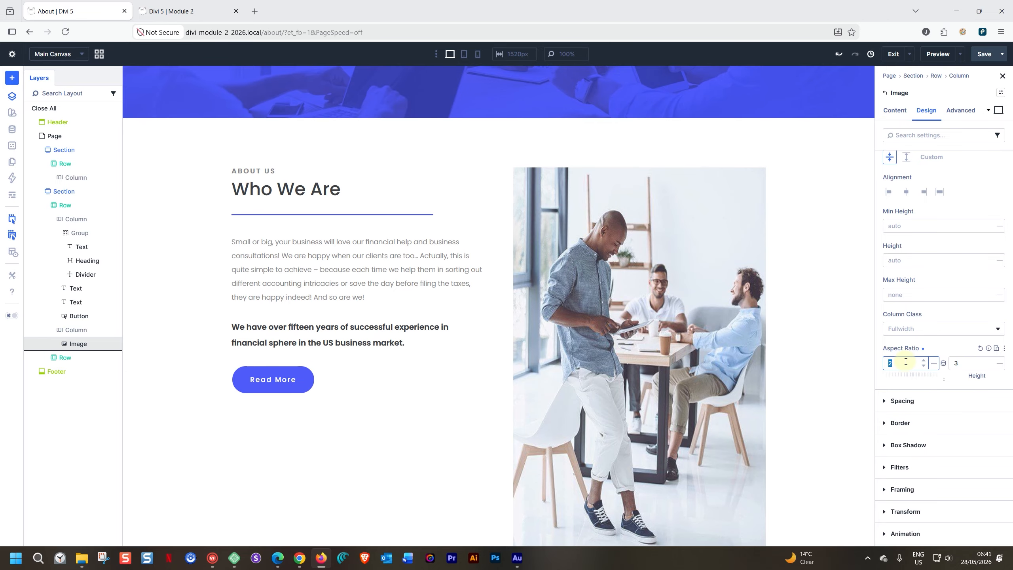
text(1)
double_click(960, 363)
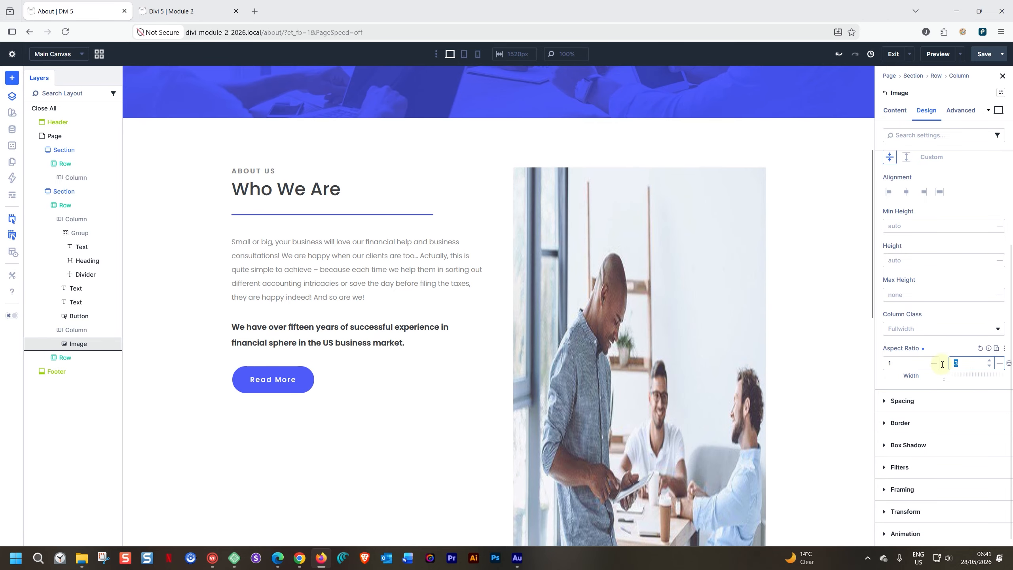
text(1)
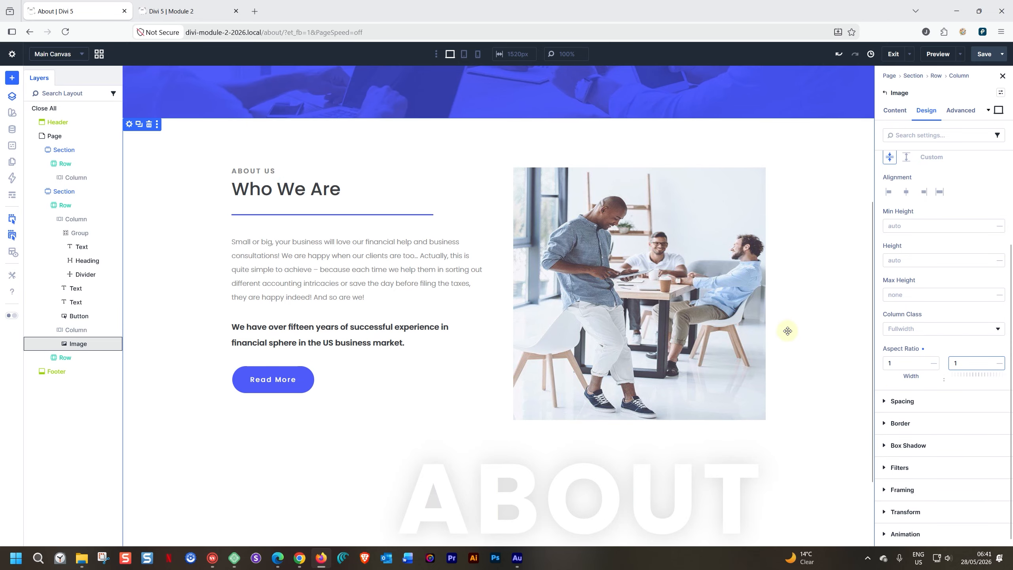
- Set the image's Object Fit to Cover in its framing settings
scroll(917, 255, up, 3)
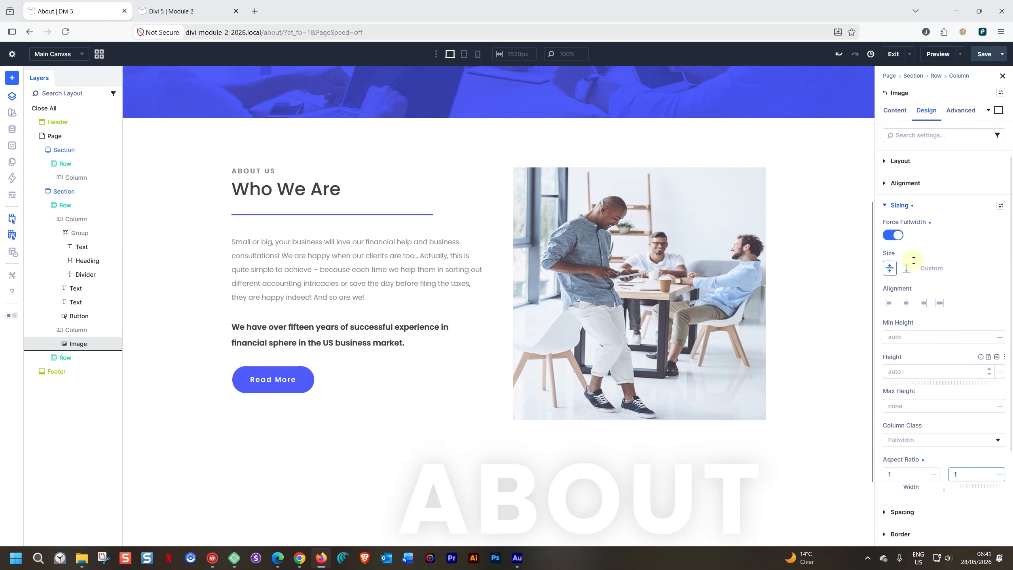
click(885, 205)
click(886, 317)
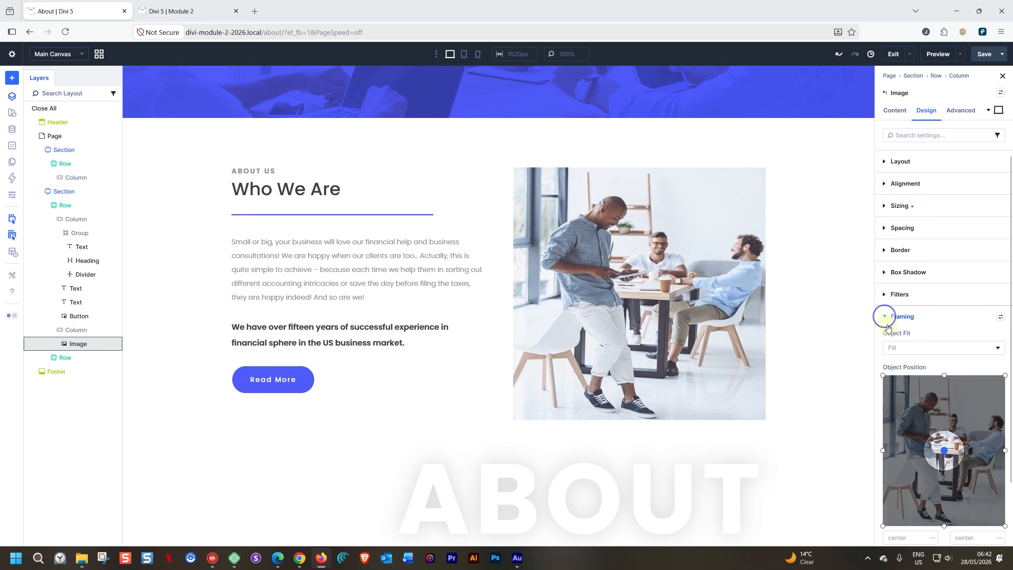
click(896, 350)
click(897, 384)
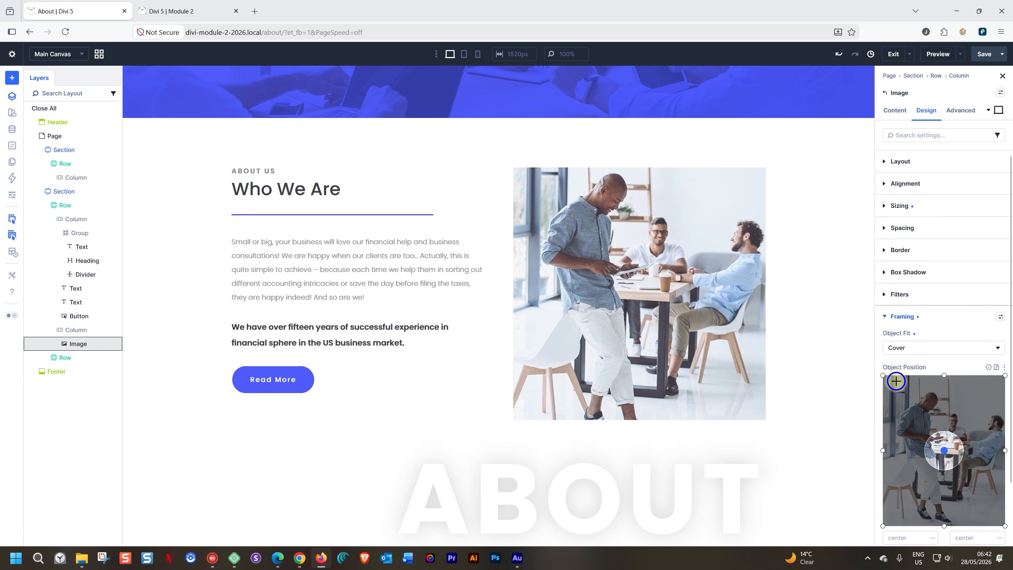
click(807, 298)
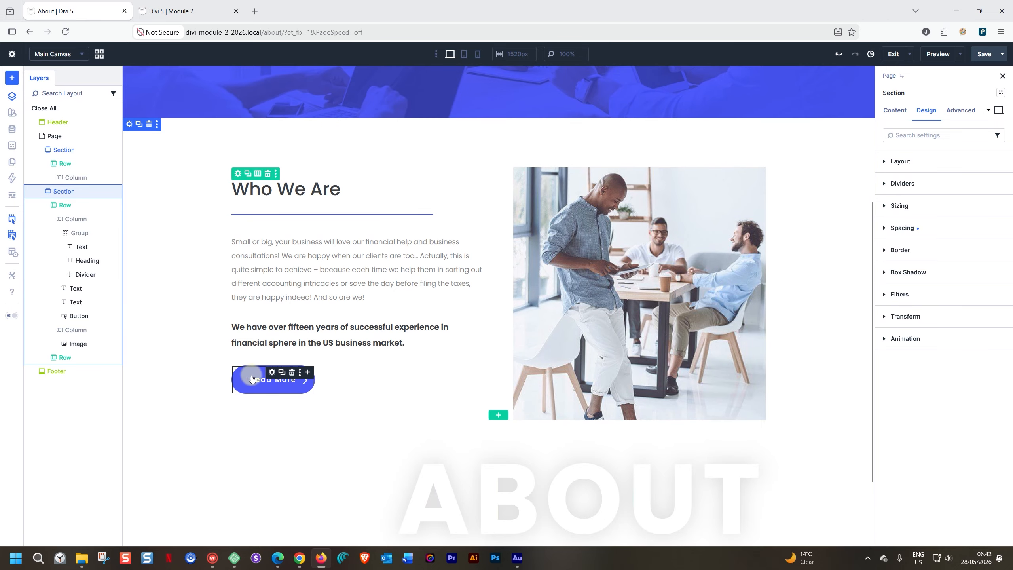
- Delete the Read More button and duplicate the light body paragraph that starts with "Small or big"
click(292, 372)
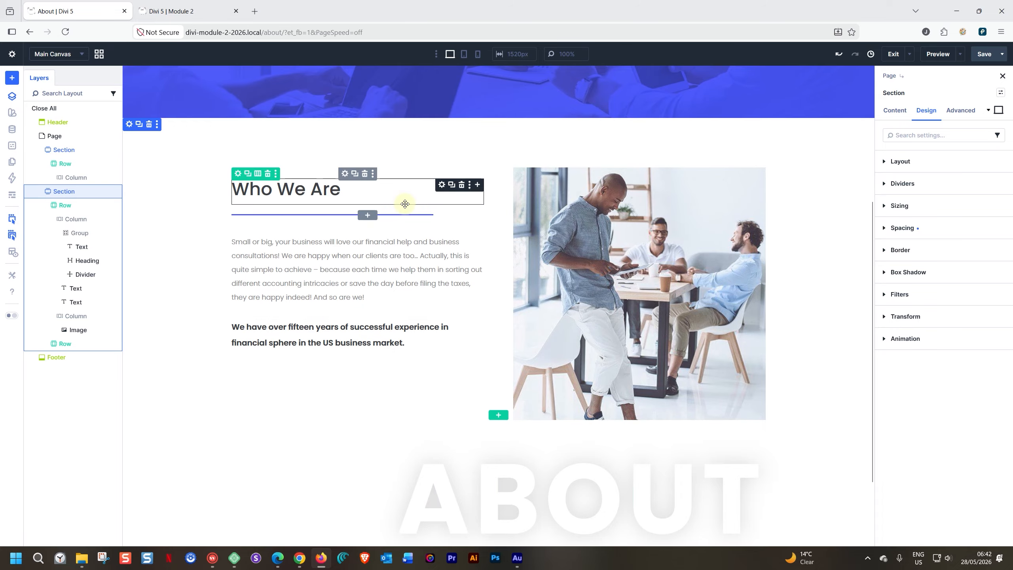
click(371, 265)
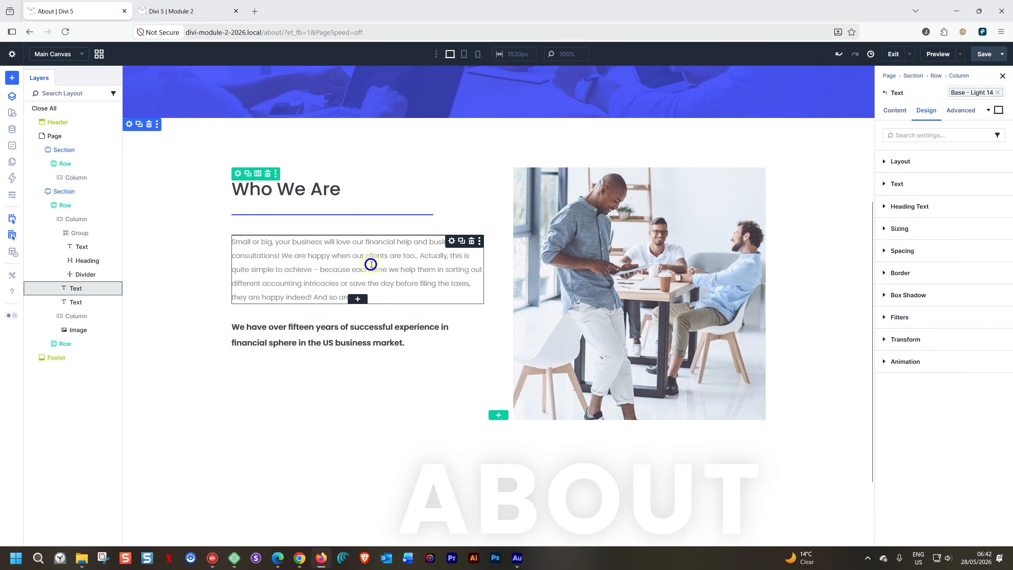
click(462, 240)
click(147, 306)
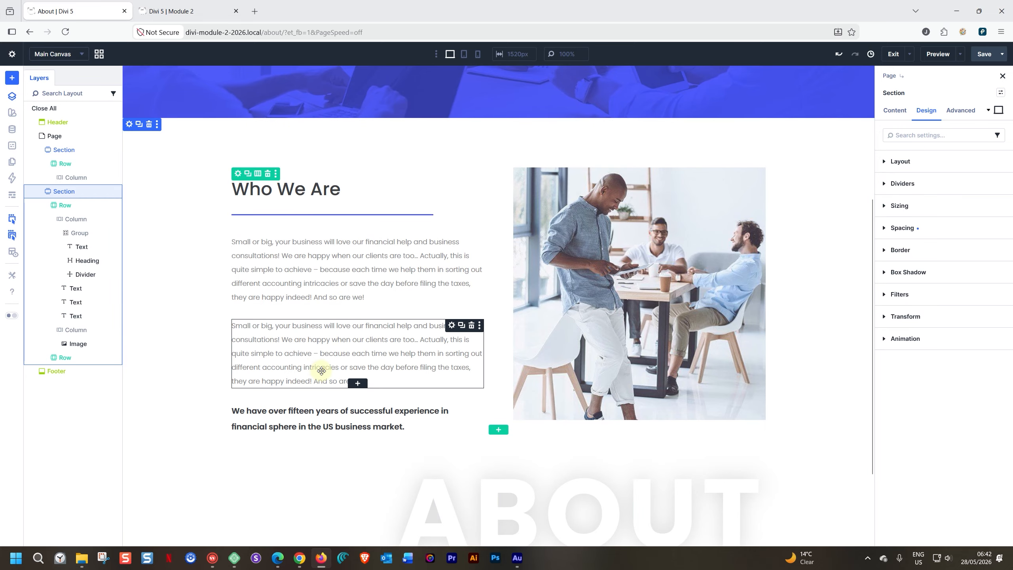
click(819, 334)
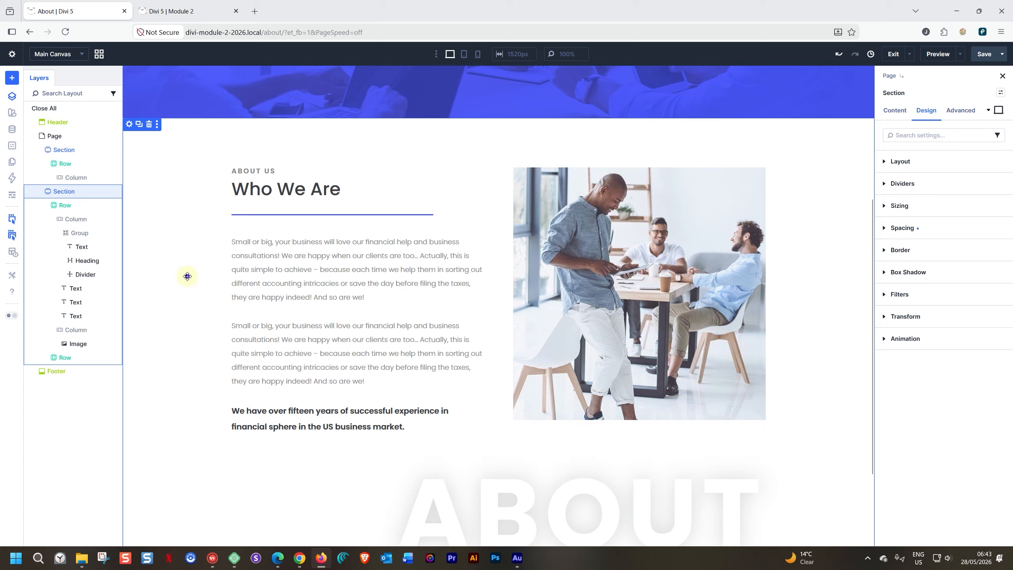
- Change the "Who We Are" heading text to "Where the Dream Began"
double_click(303, 183)
text(Wher)
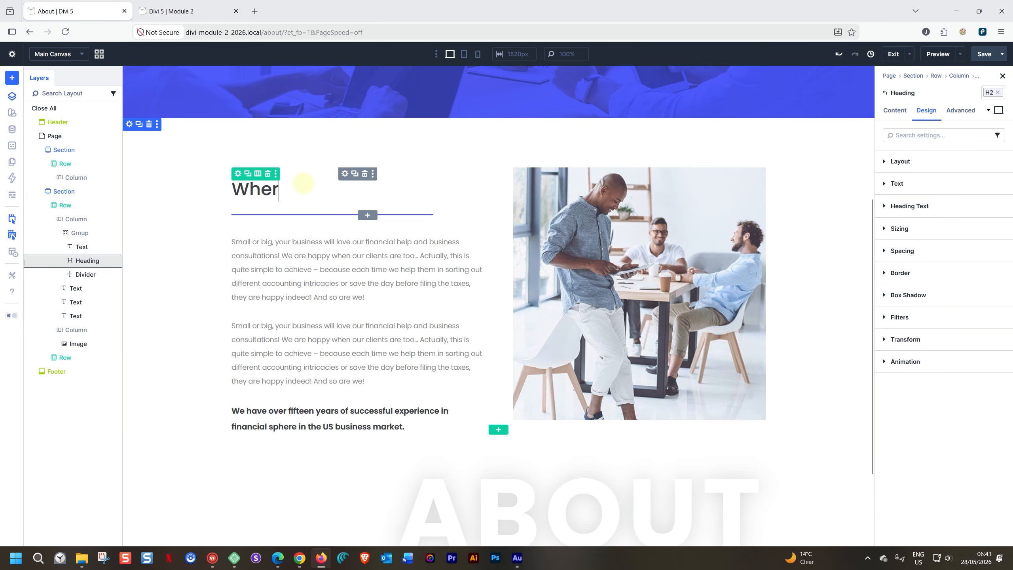
text(e the Dream Began)
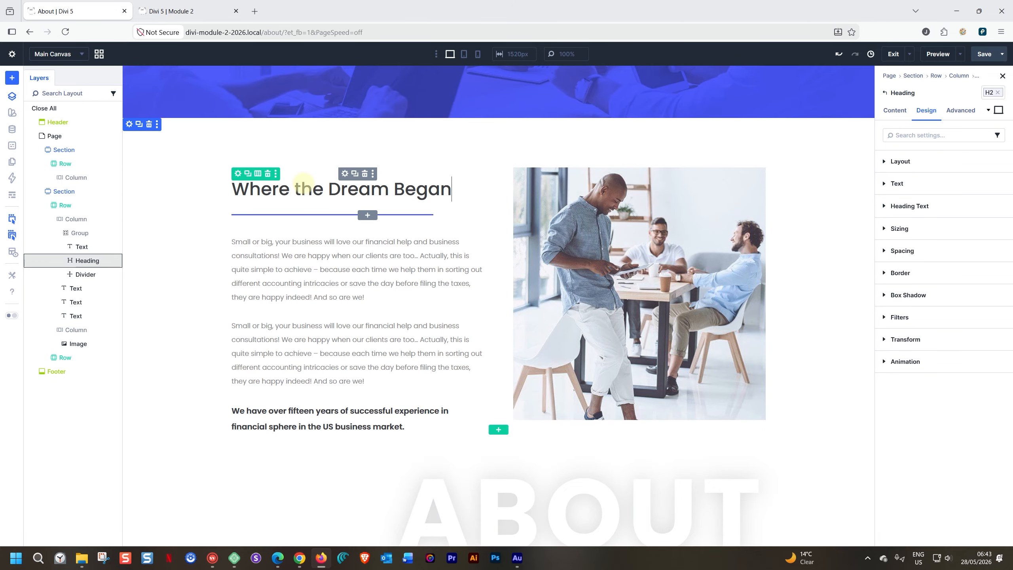
click(832, 263)
- Review the section's text and image layout in the tablet, phone and desktop views
click(463, 52)
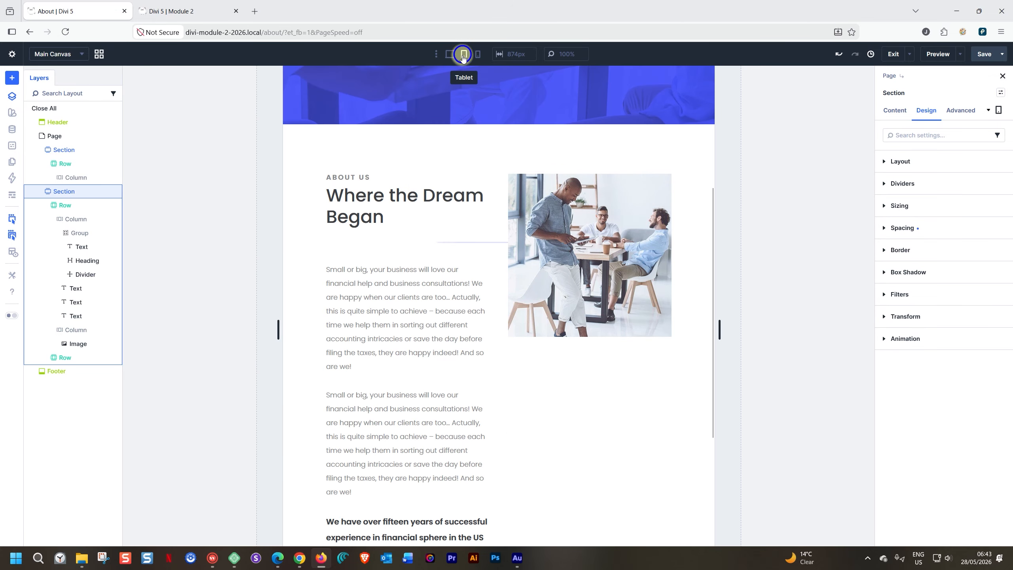
scroll(581, 283, down, 3)
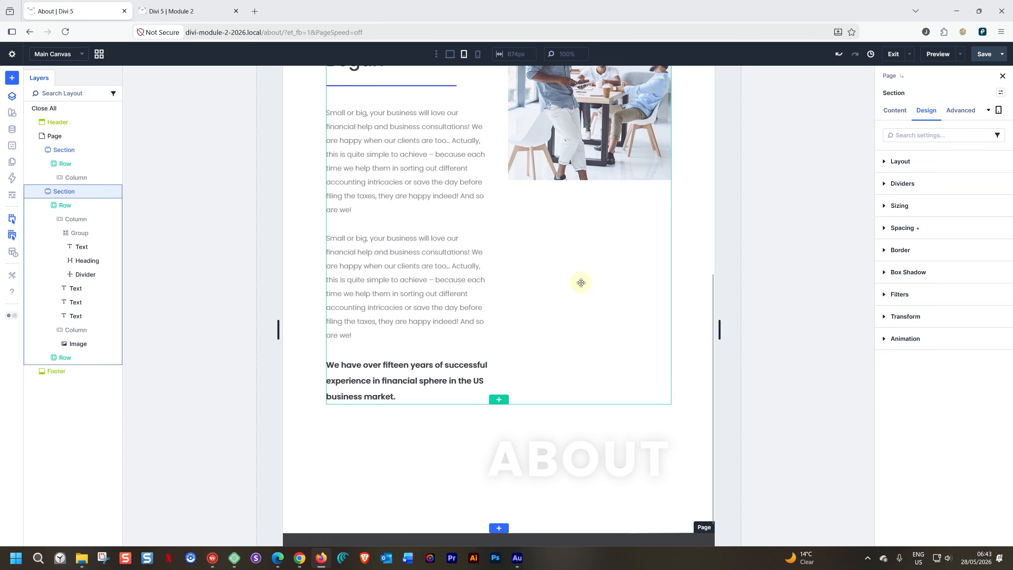
scroll(583, 283, up, 4)
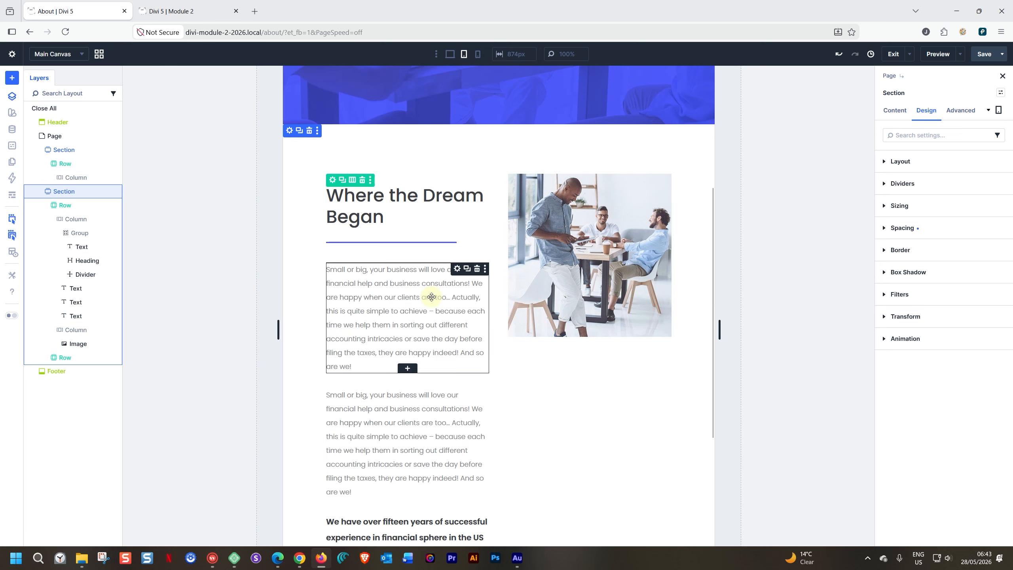
scroll(403, 371, down, 4)
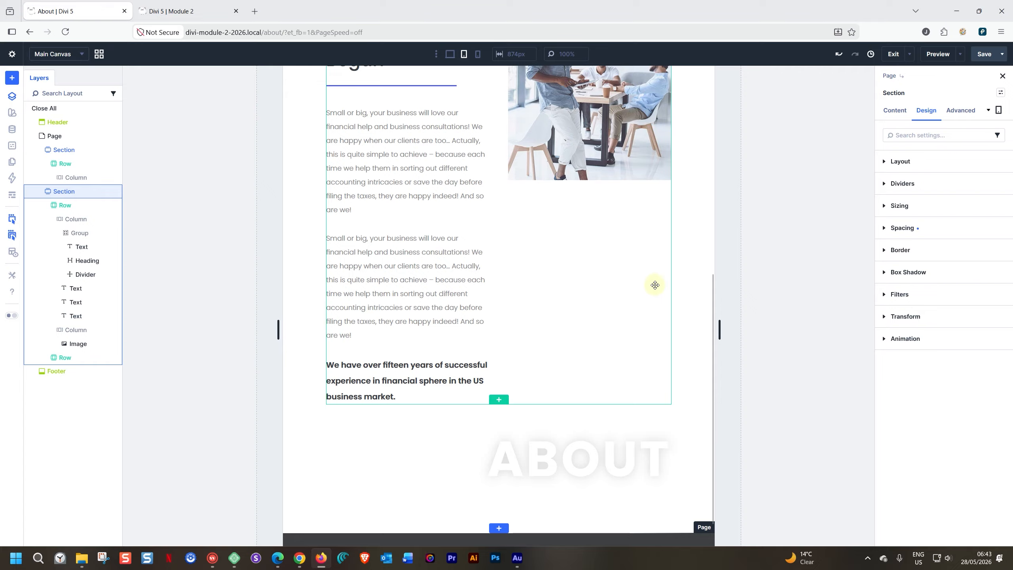
scroll(591, 275, up, 3)
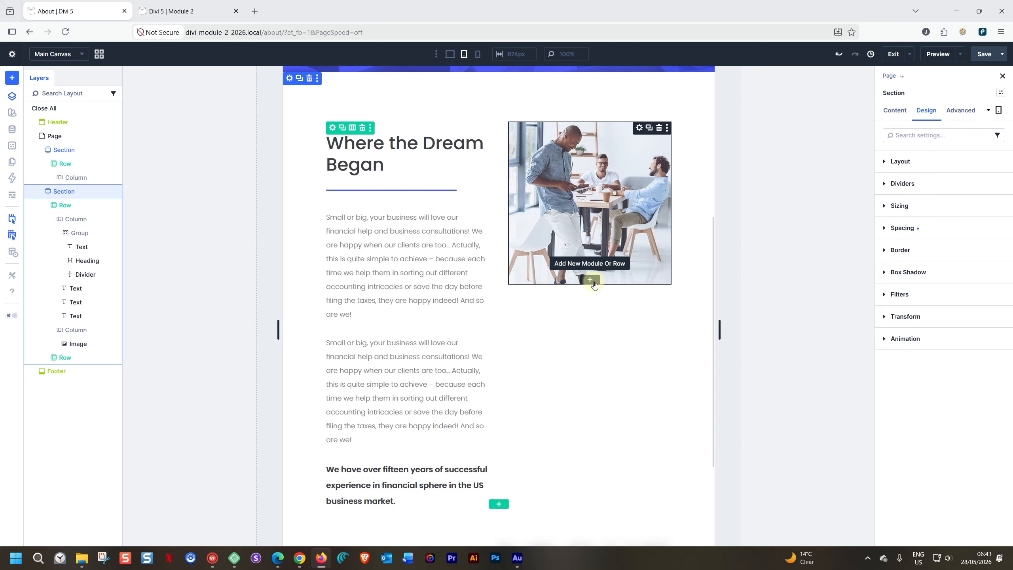
click(483, 61)
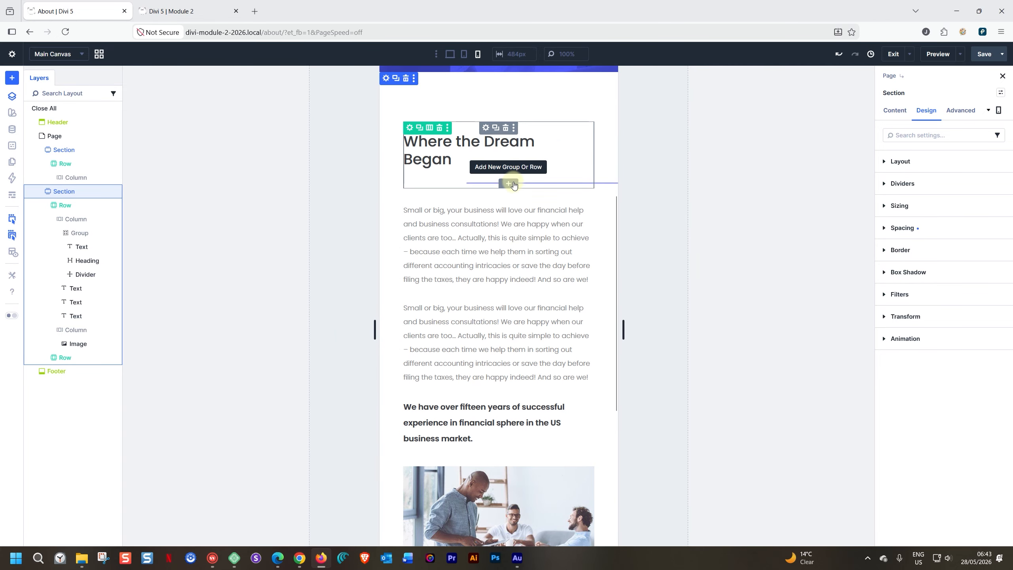
scroll(513, 184, down, 6)
scroll(516, 190, down, 2)
scroll(534, 210, up, 9)
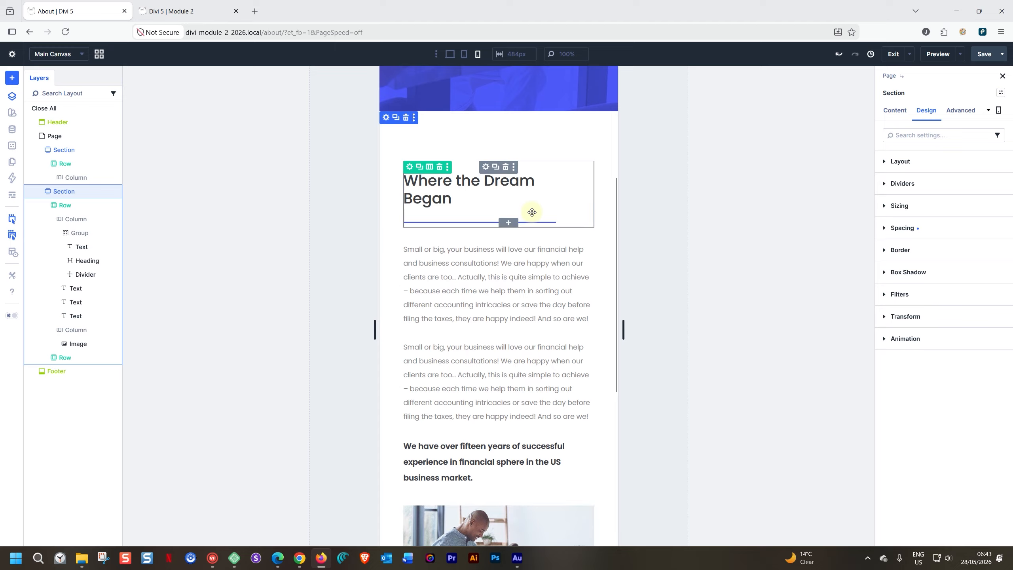
scroll(533, 212, up, 3)
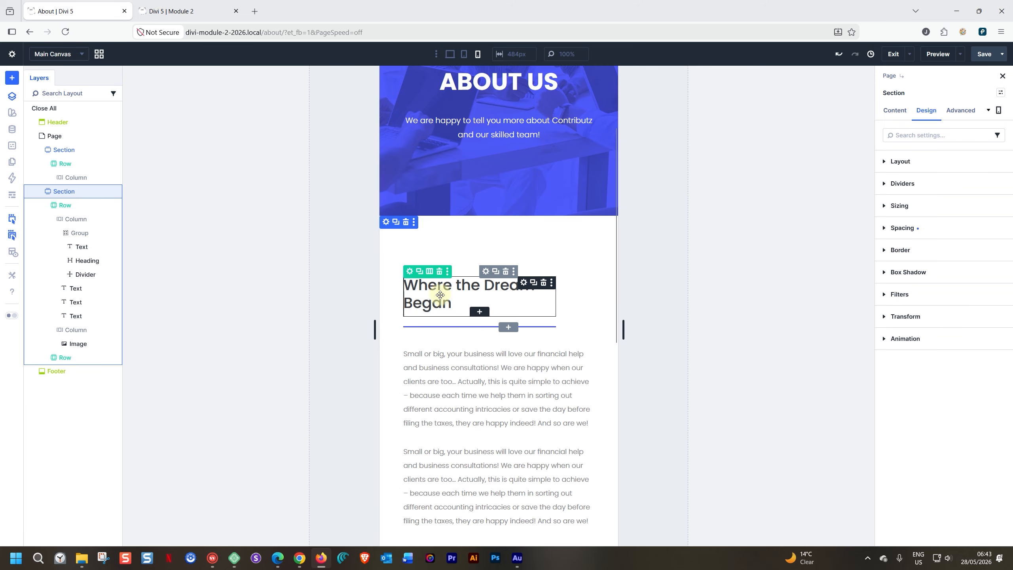
click(451, 54)
scroll(515, 198, down, 5)
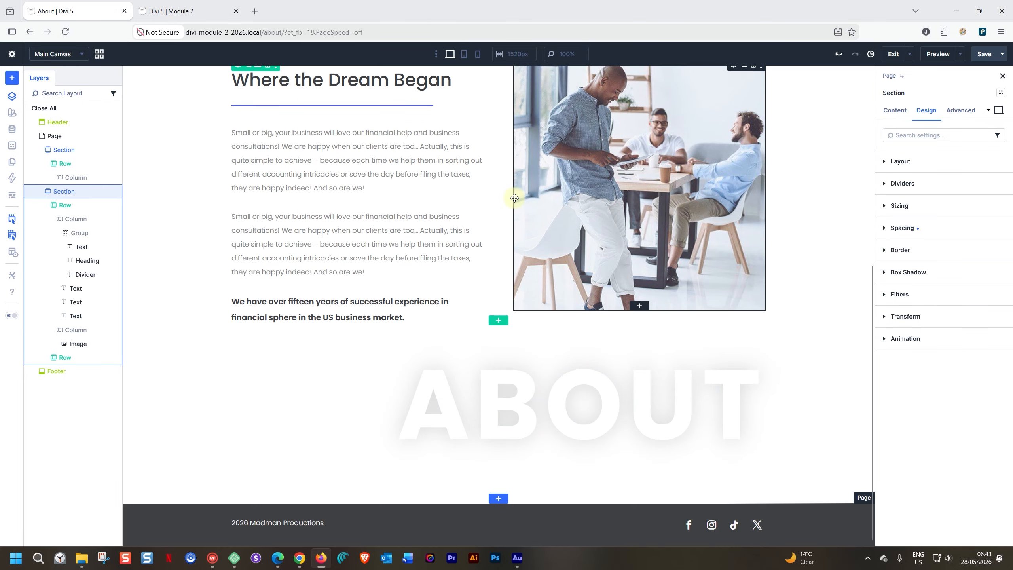
scroll(515, 199, up, 4)
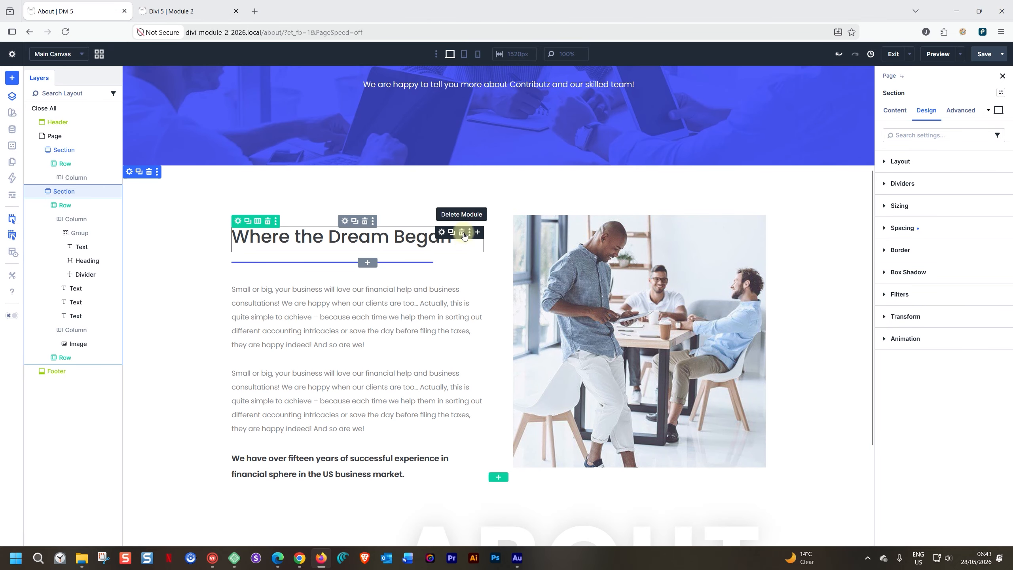
- In the tablet view, set the section image's aspect ratio to 9:19 in its sizing settings
click(464, 54)
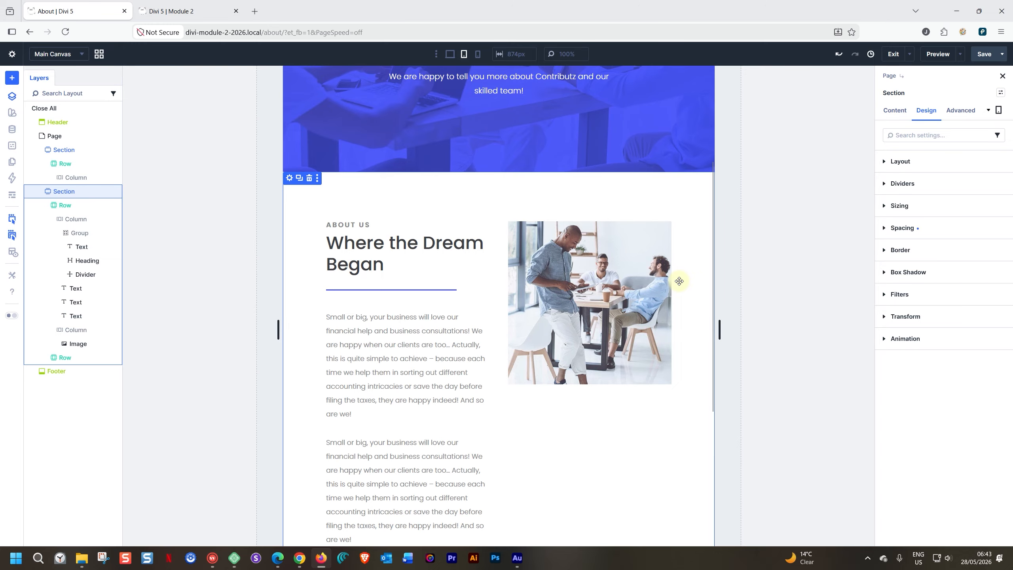
scroll(679, 281, down, 4)
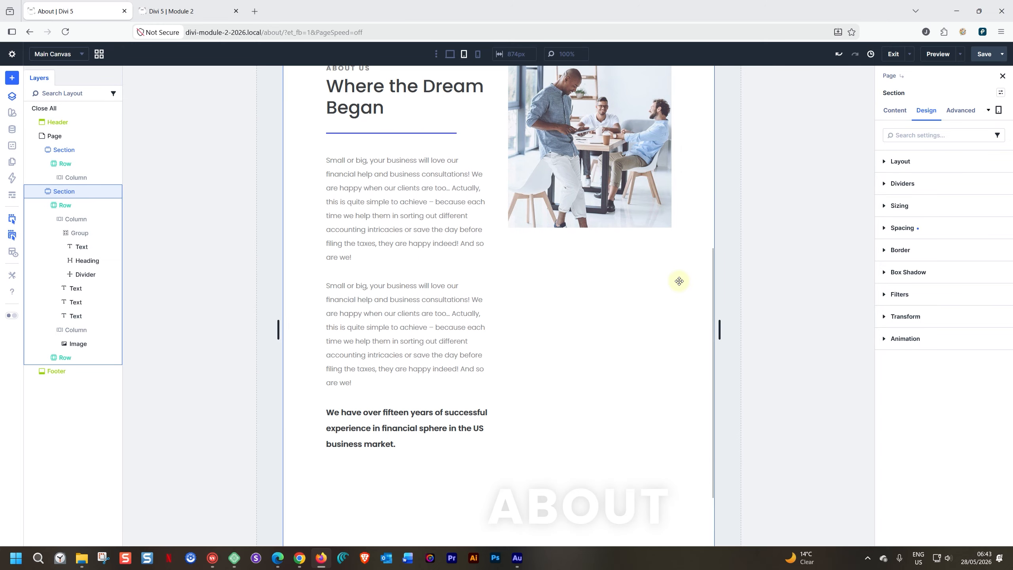
scroll(679, 281, up, 1)
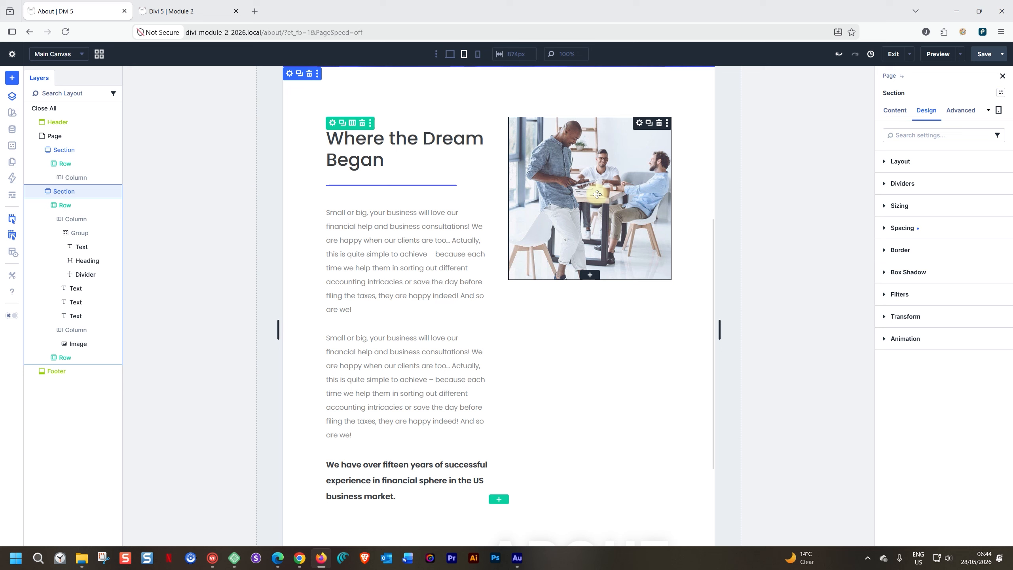
click(598, 194)
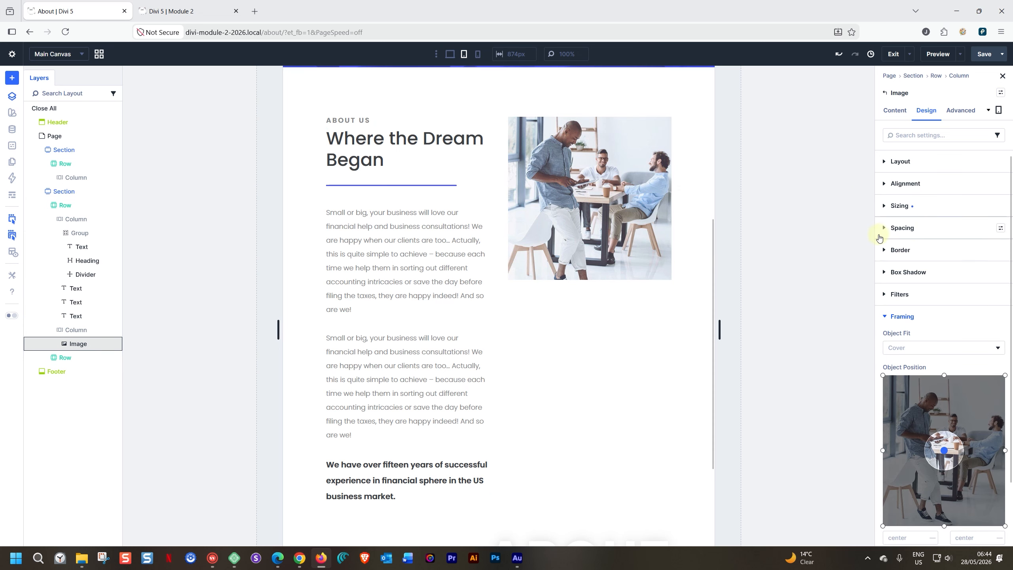
click(884, 205)
scroll(922, 339, down, 5)
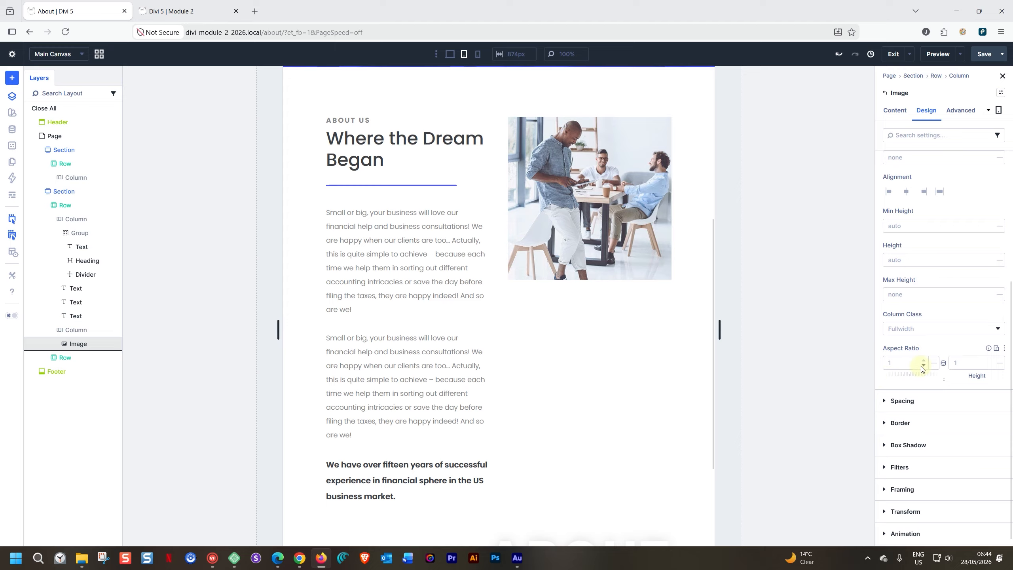
drag(904, 363, 887, 361)
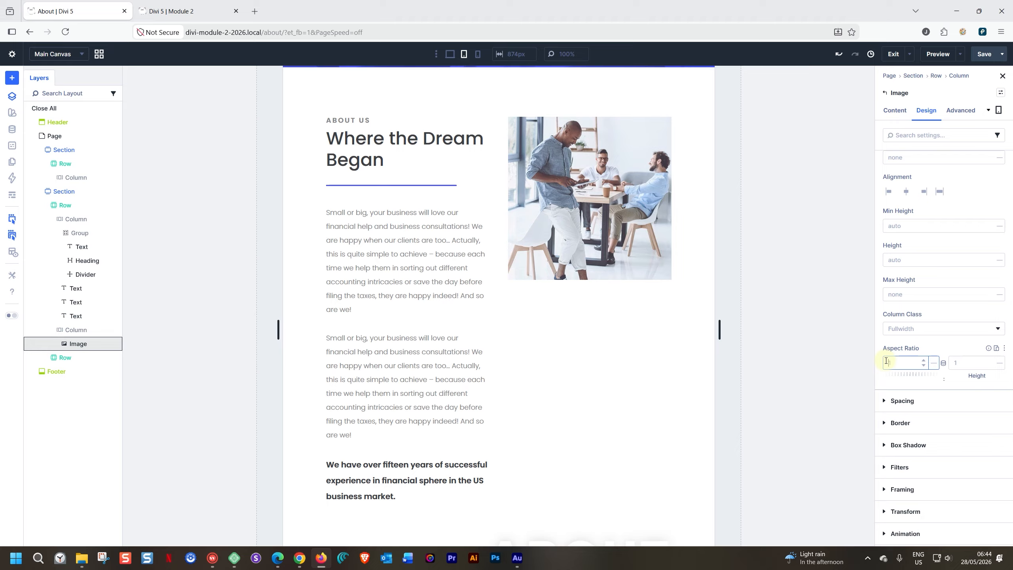
text(9)
click(947, 363)
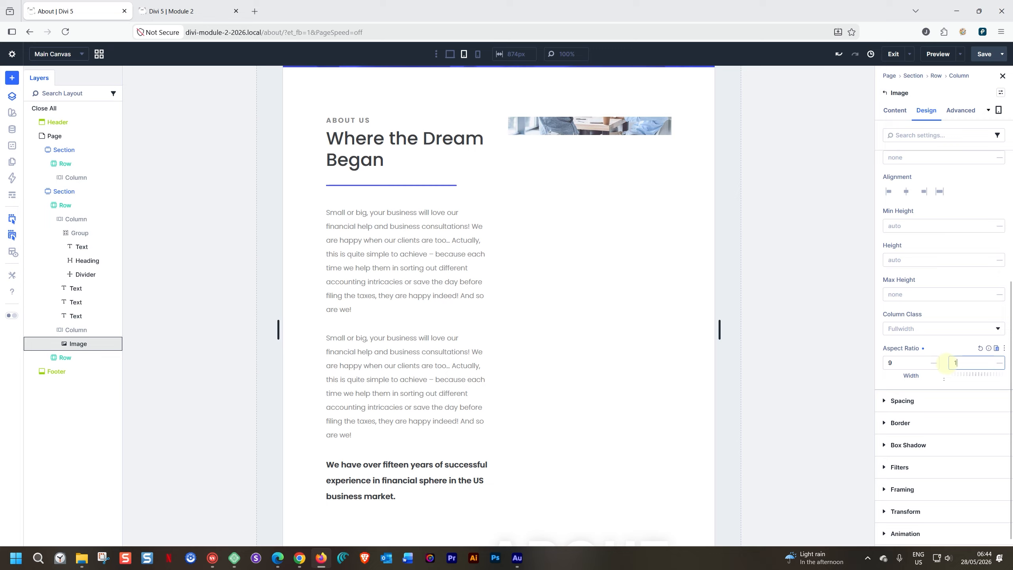
scroll(947, 364, up, 2)
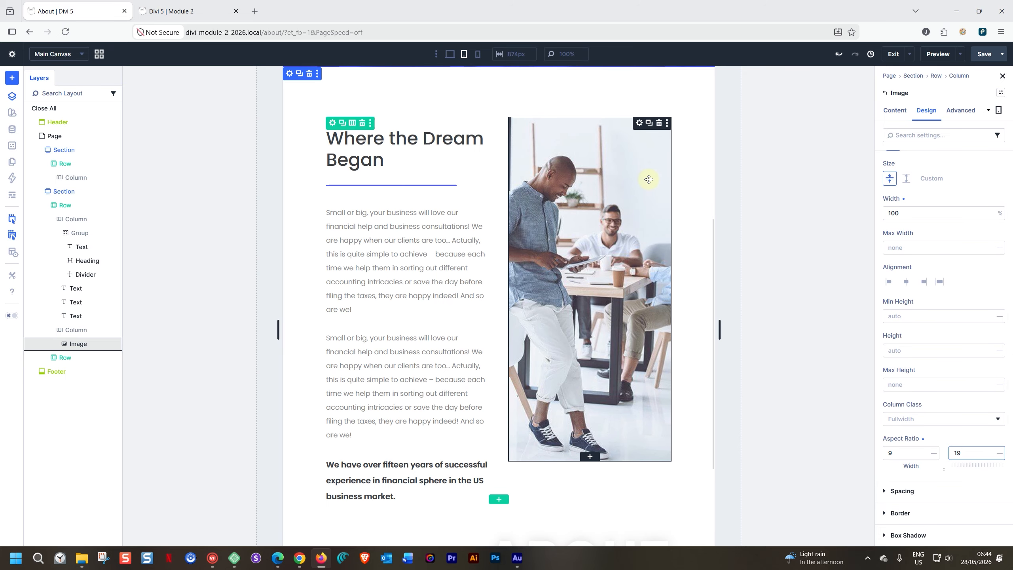
- In the tablet view, set the sizing alignment of the column holding the image to End, comparing it with Start and Center
click(72, 334)
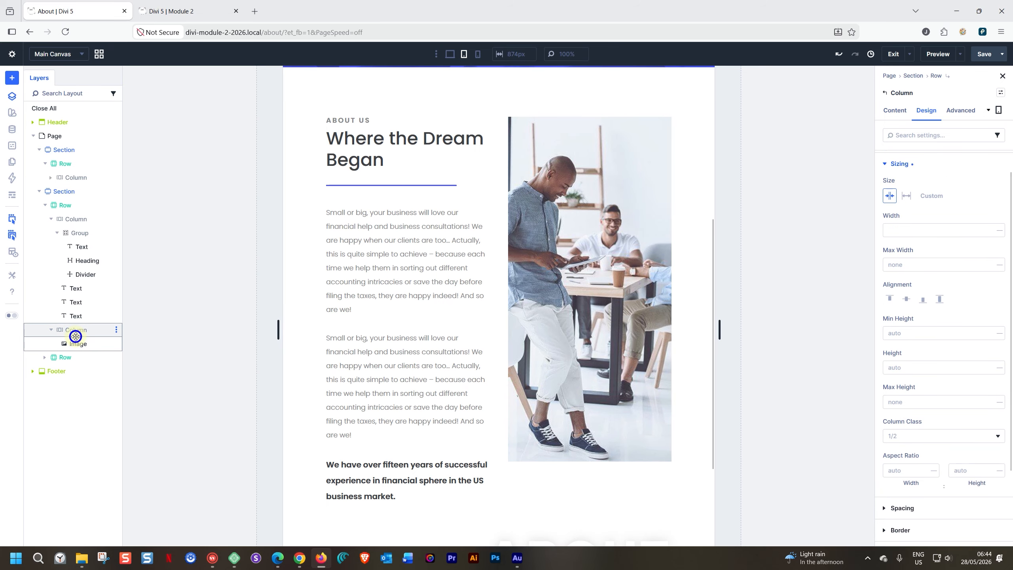
click(924, 299)
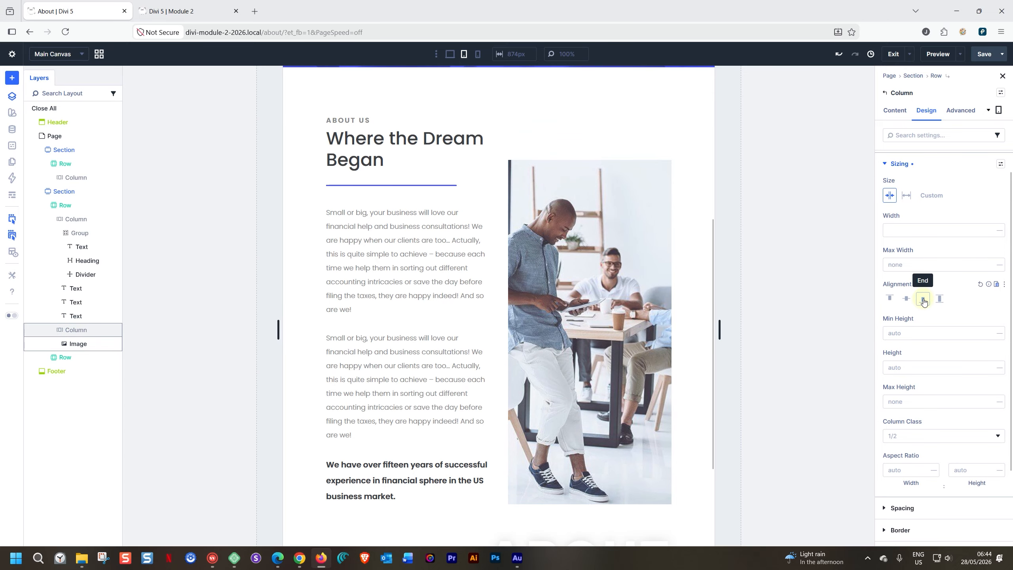
click(906, 298)
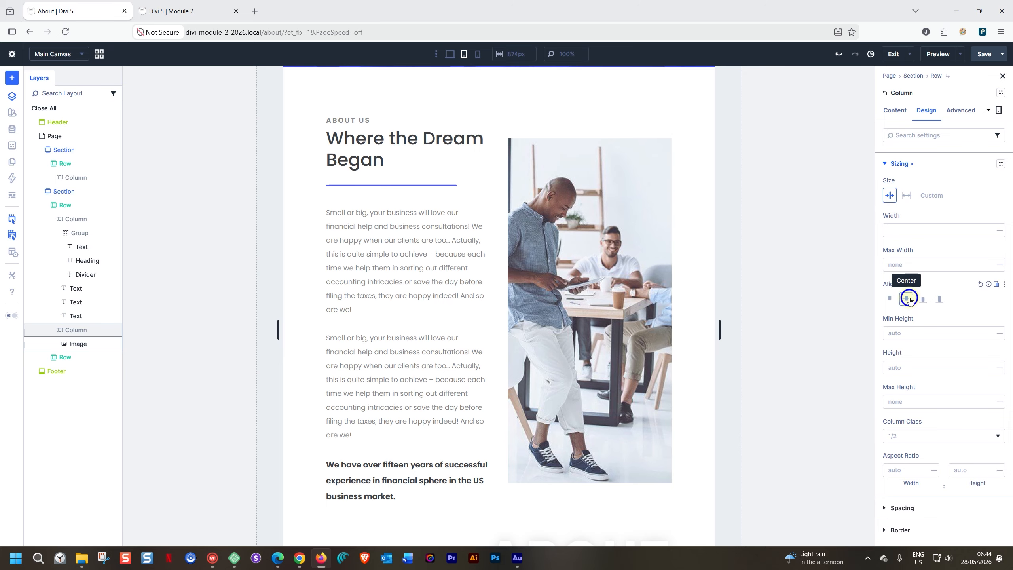
click(889, 299)
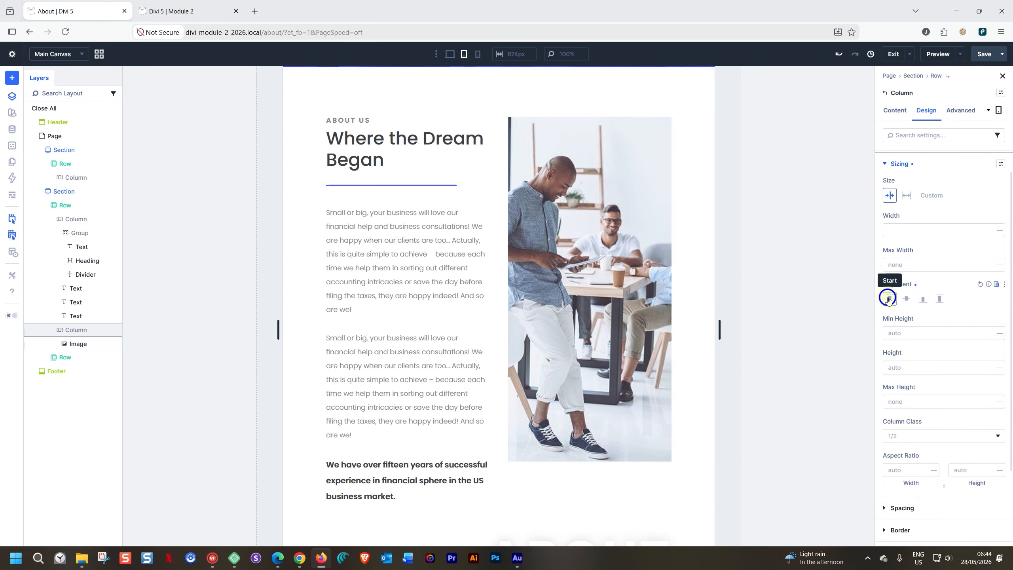
click(925, 300)
click(888, 300)
click(923, 300)
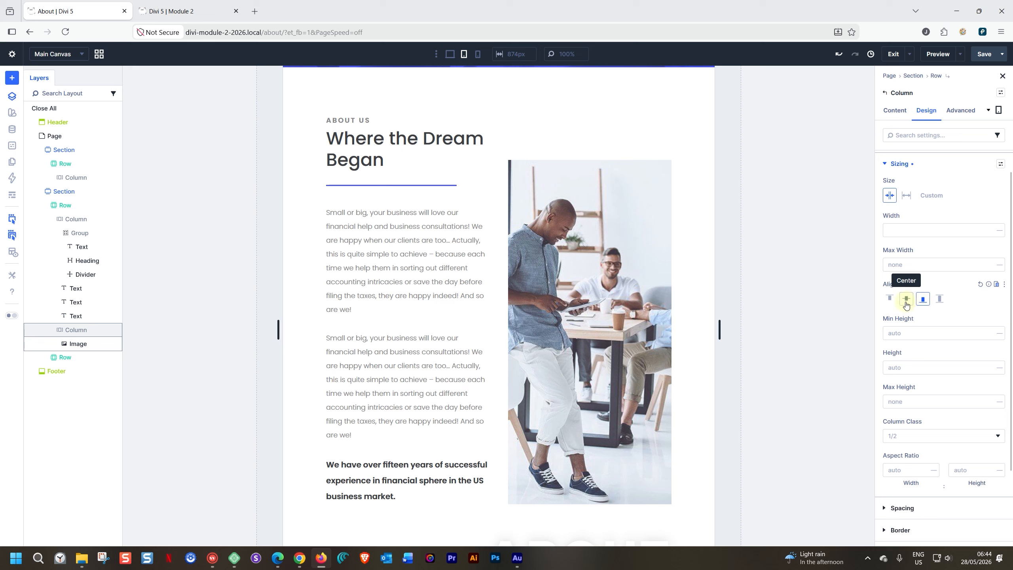
click(890, 300)
click(925, 300)
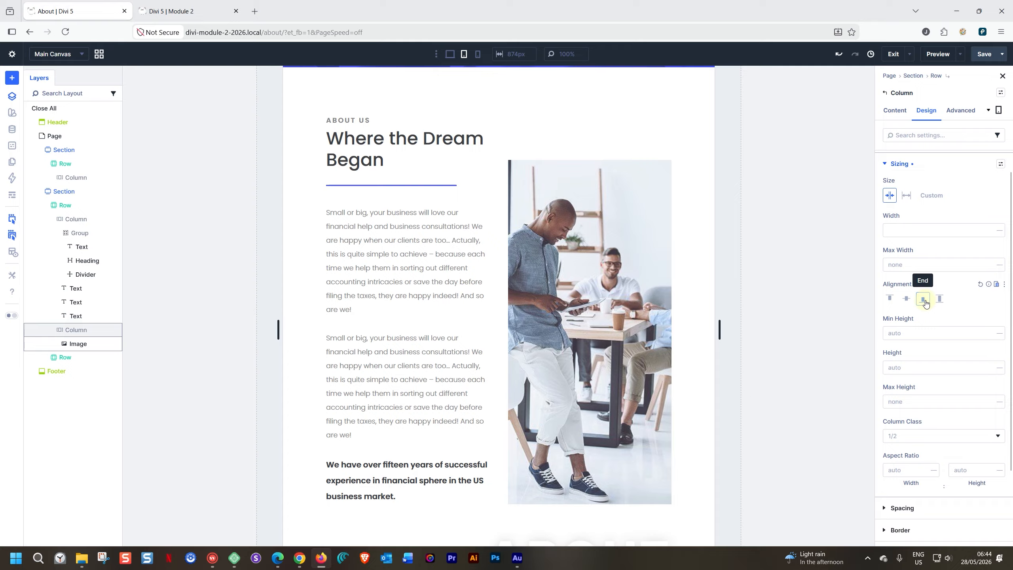
click(925, 302)
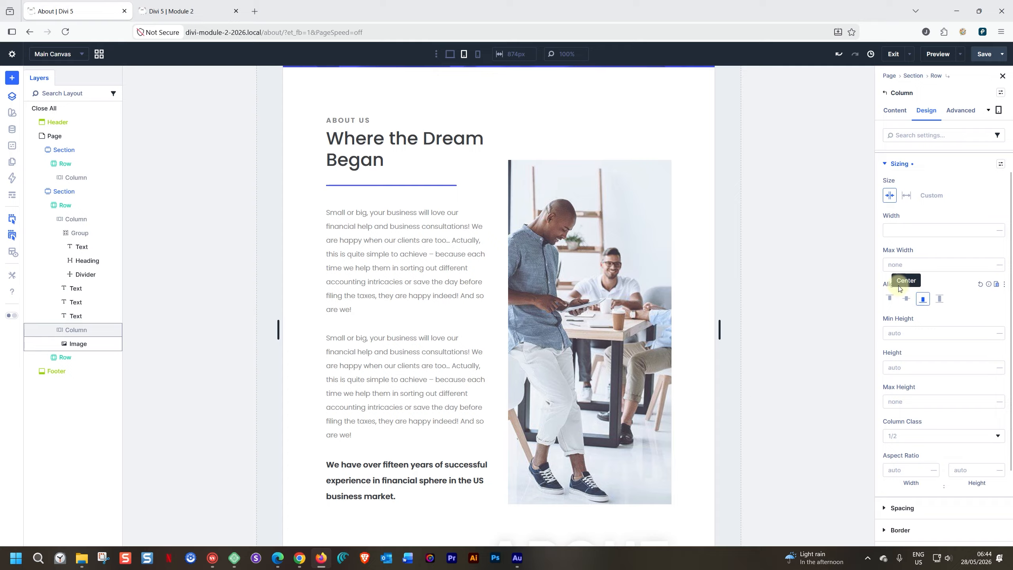
- In the phone view, set the "Where the Dream Began" section's linked top and bottom padding to 50 px
click(477, 56)
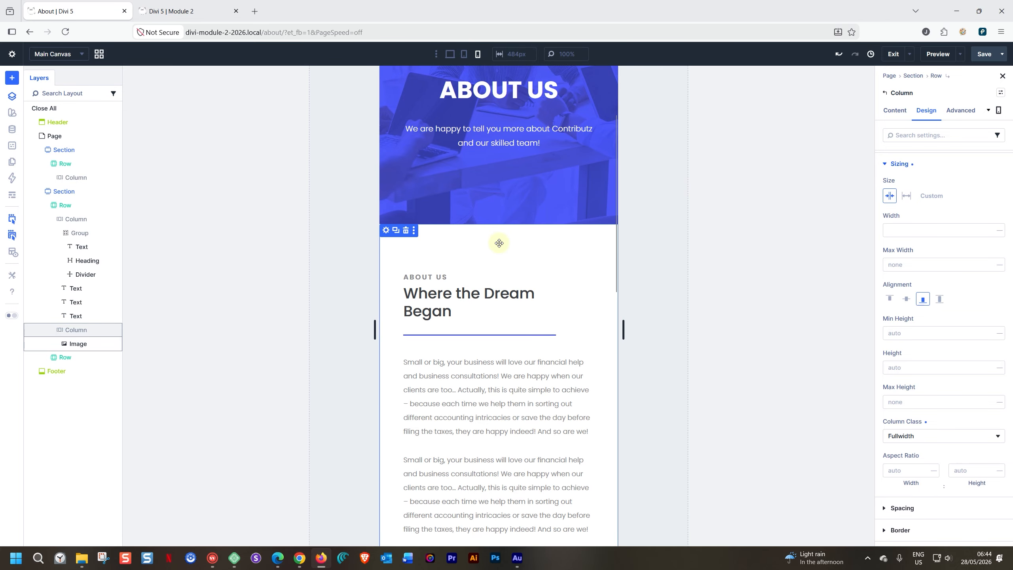
click(473, 258)
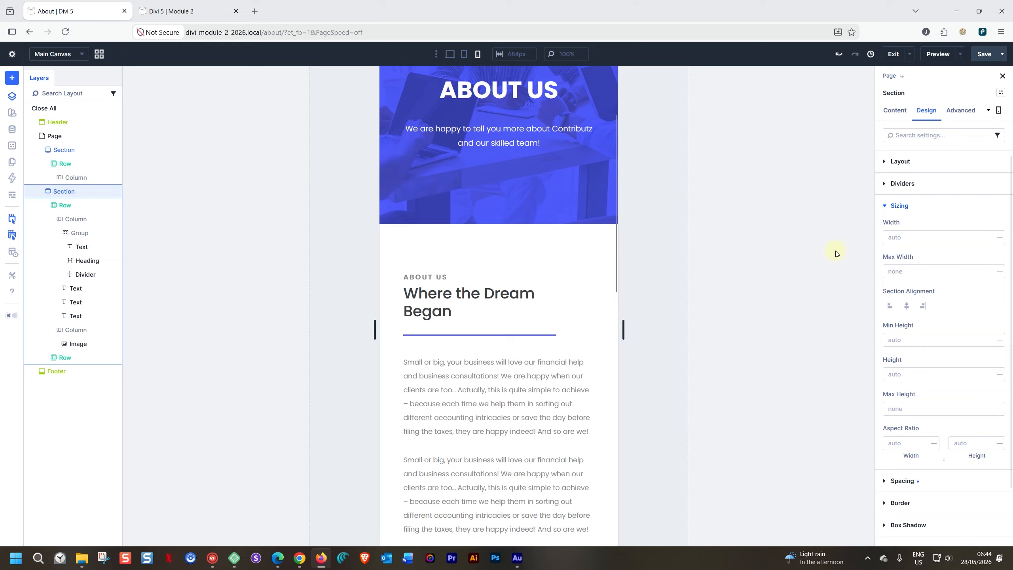
click(885, 205)
click(884, 227)
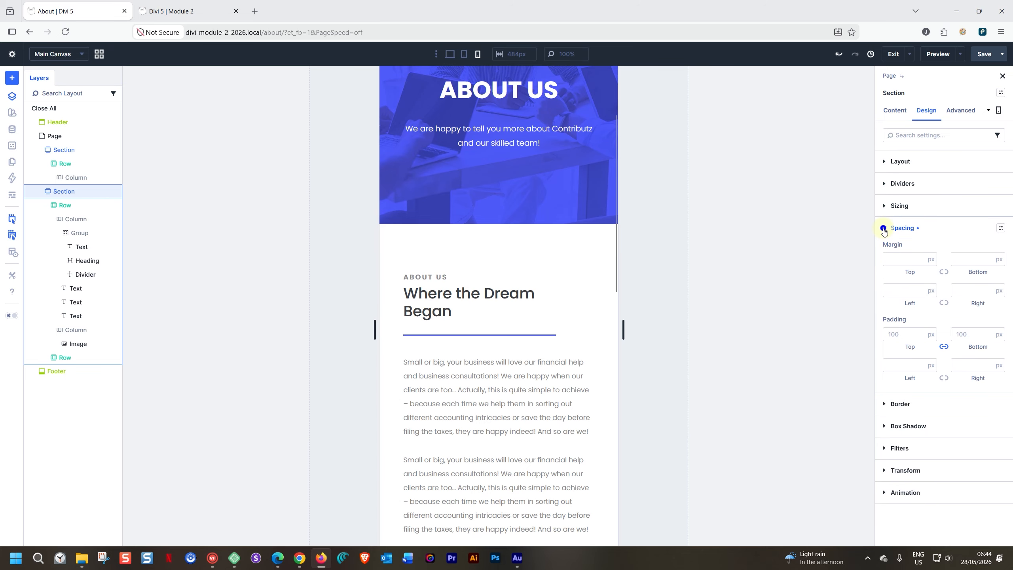
click(891, 335)
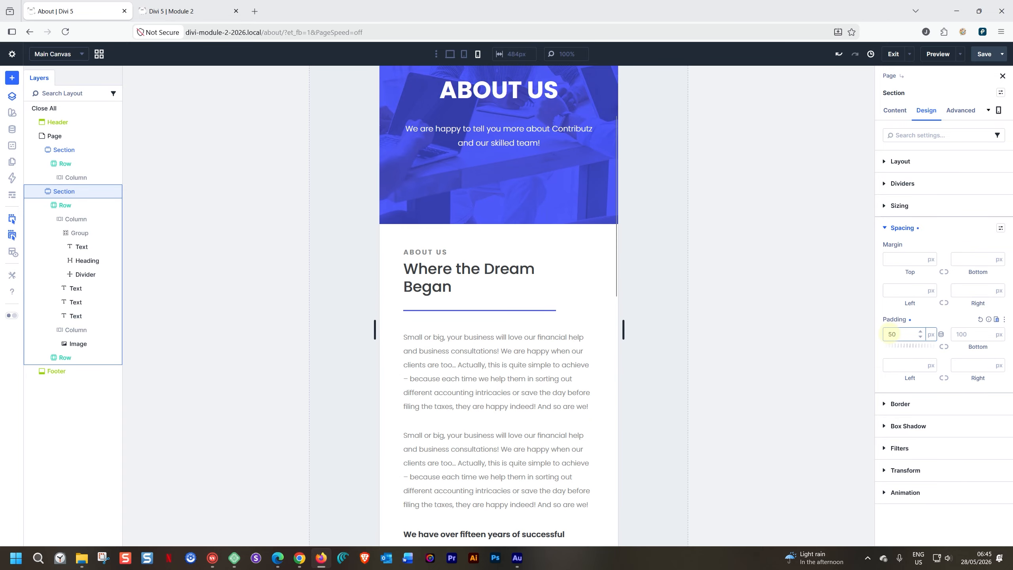
scroll(478, 348, down, 10)
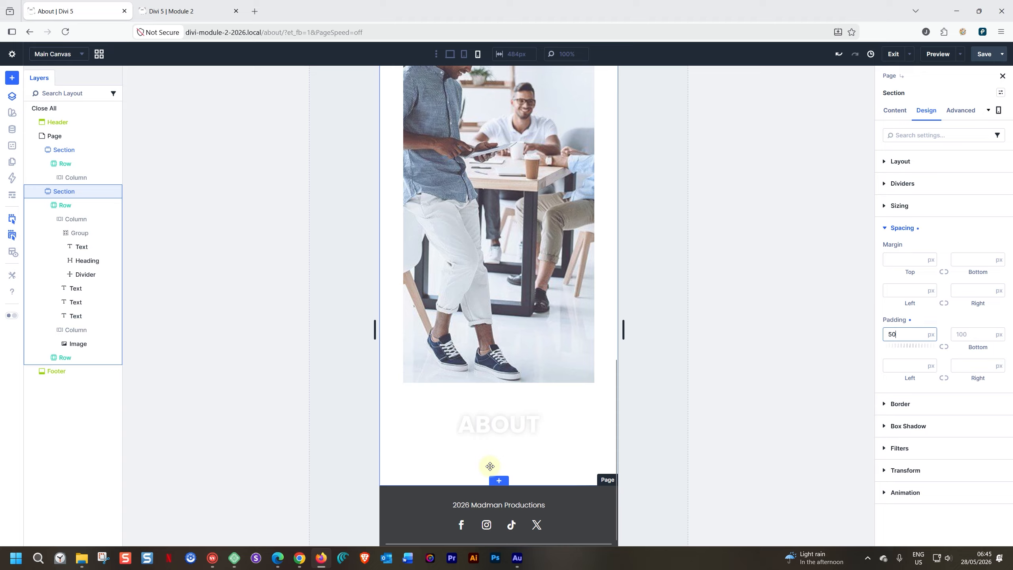
click(943, 347)
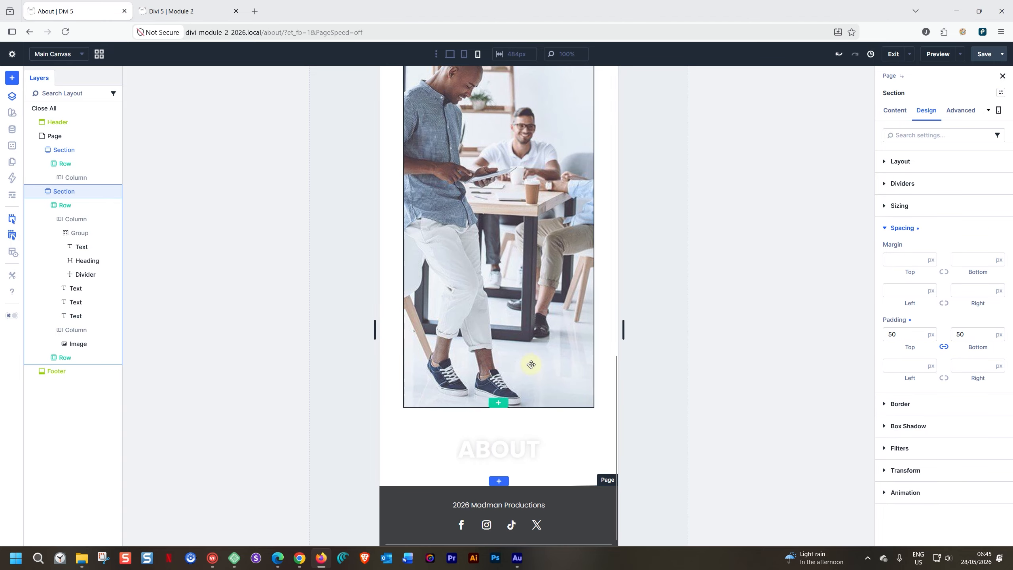
scroll(528, 364, up, 5)
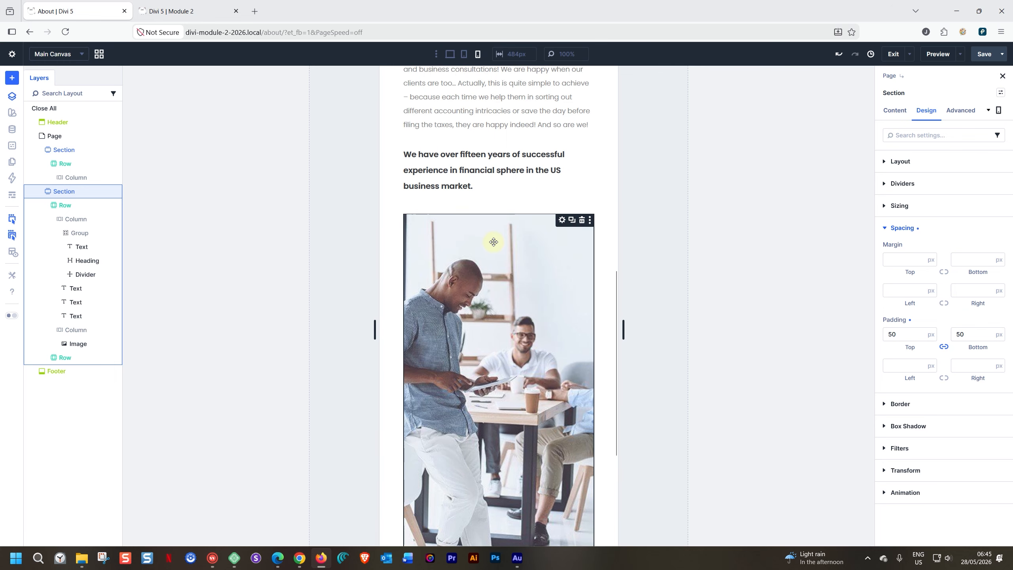
- In the phone view, set the section image's aspect ratio to 1:1 in its sizing settings
click(464, 54)
click(478, 54)
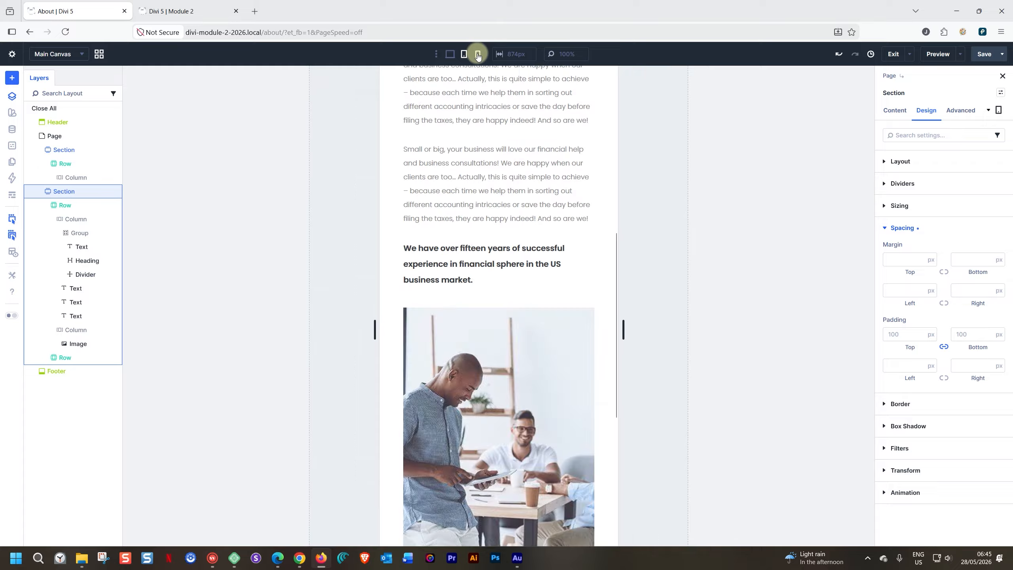
scroll(485, 320, down, 3)
click(486, 307)
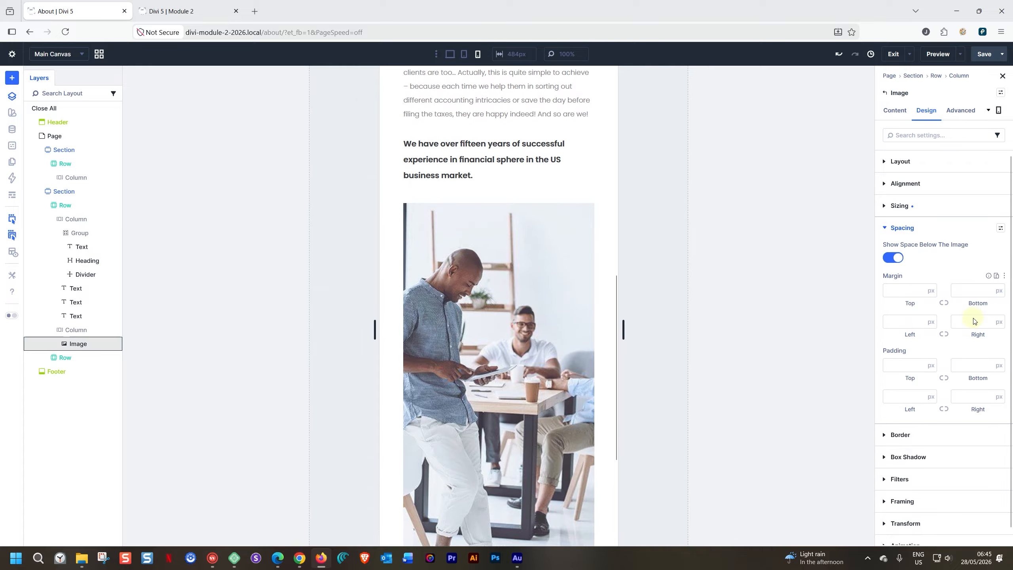
click(884, 205)
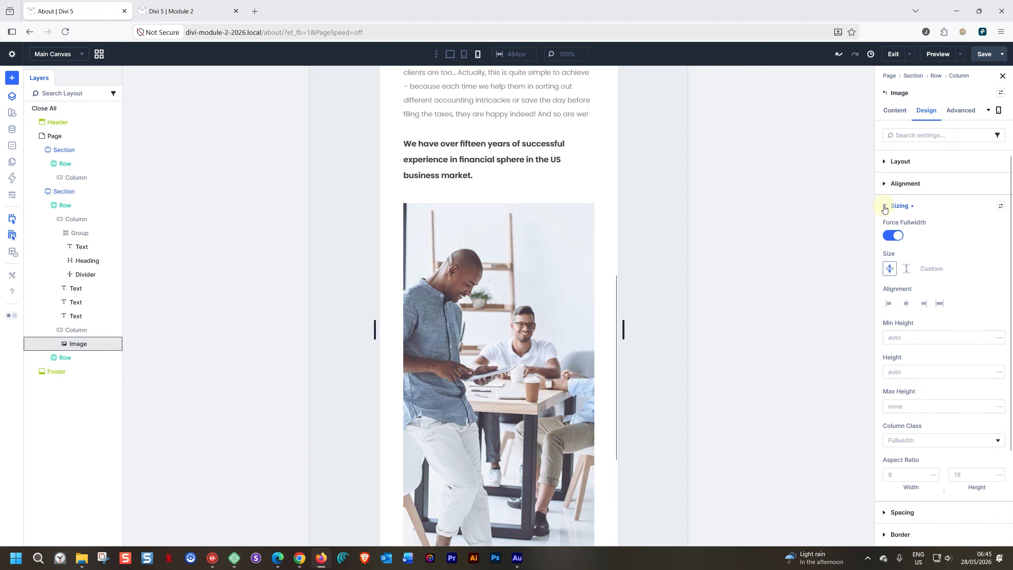
click(892, 474)
text(1)
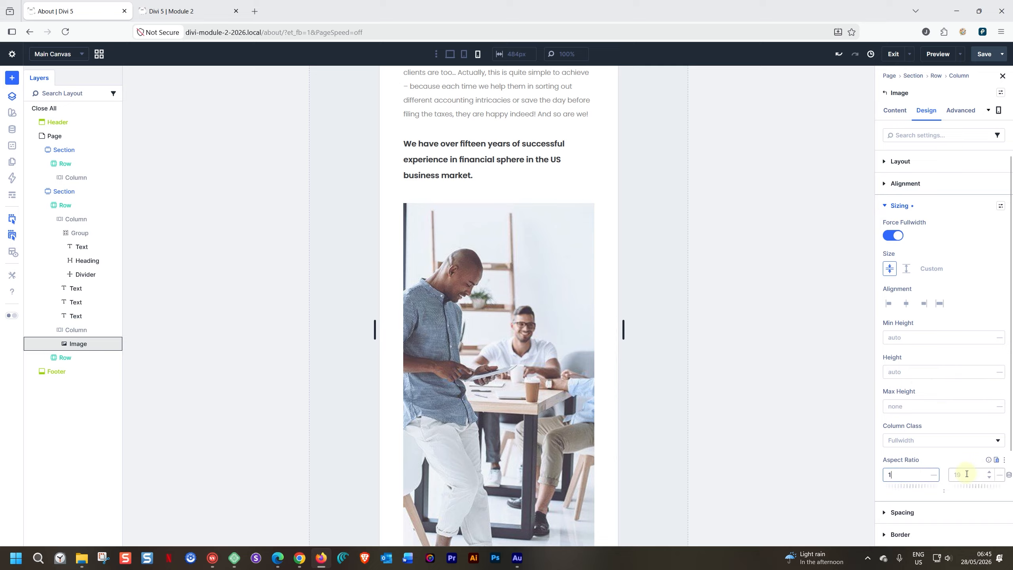
click(967, 474)
text(1)
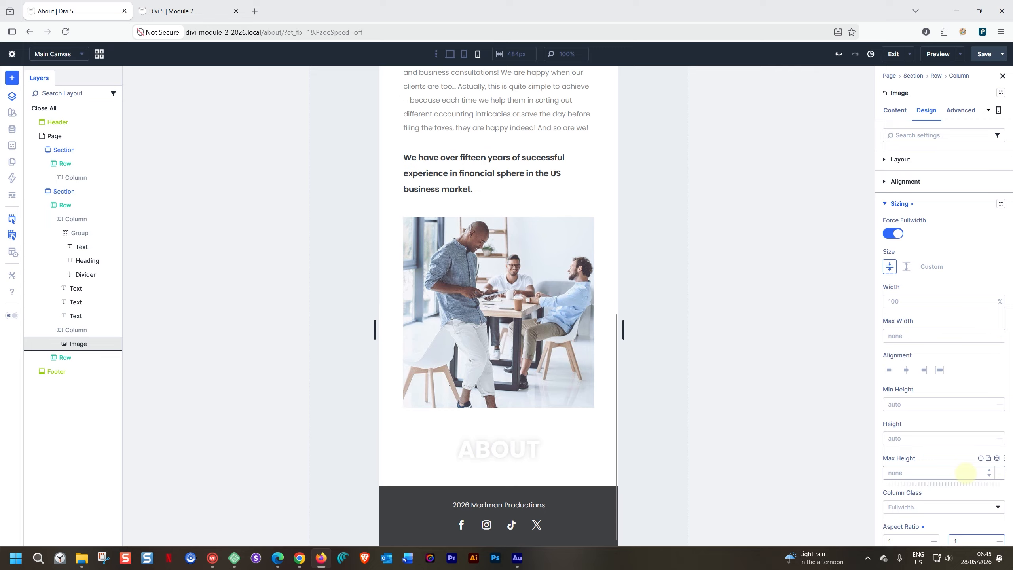
- Check the section's layout in the tablet, desktop and phone views and save the page
click(463, 53)
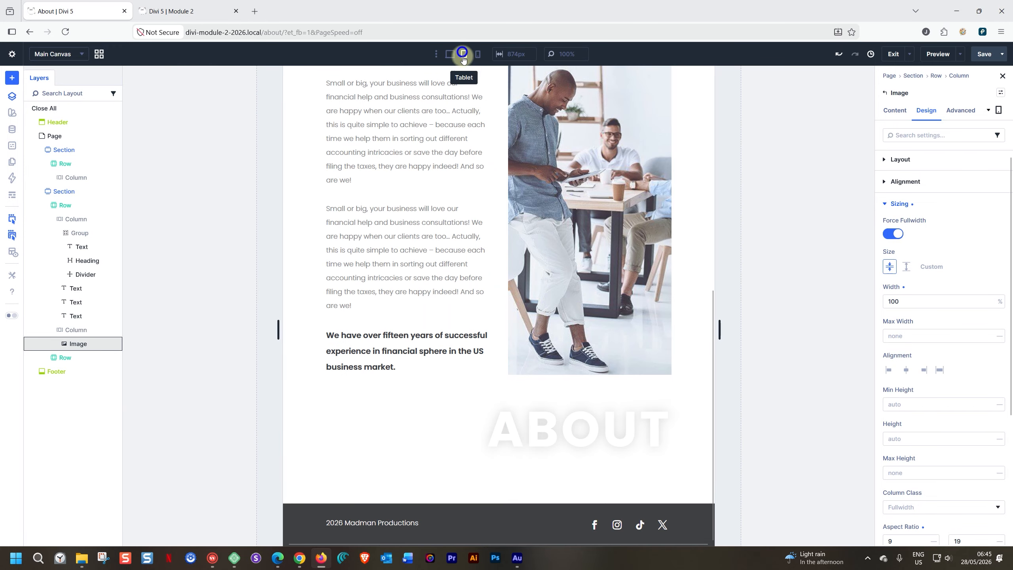
click(451, 53)
scroll(538, 169, up, 4)
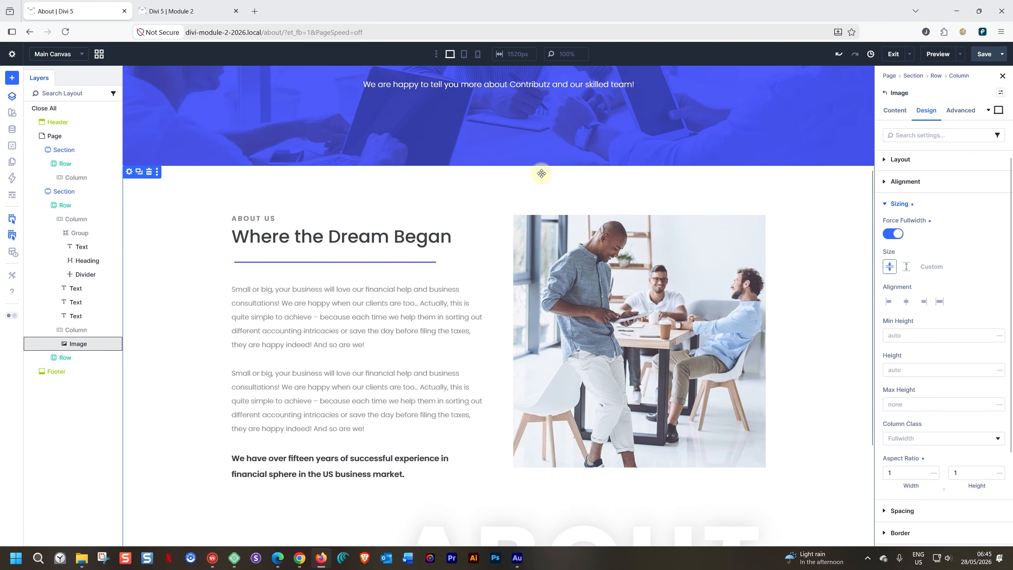
click(464, 56)
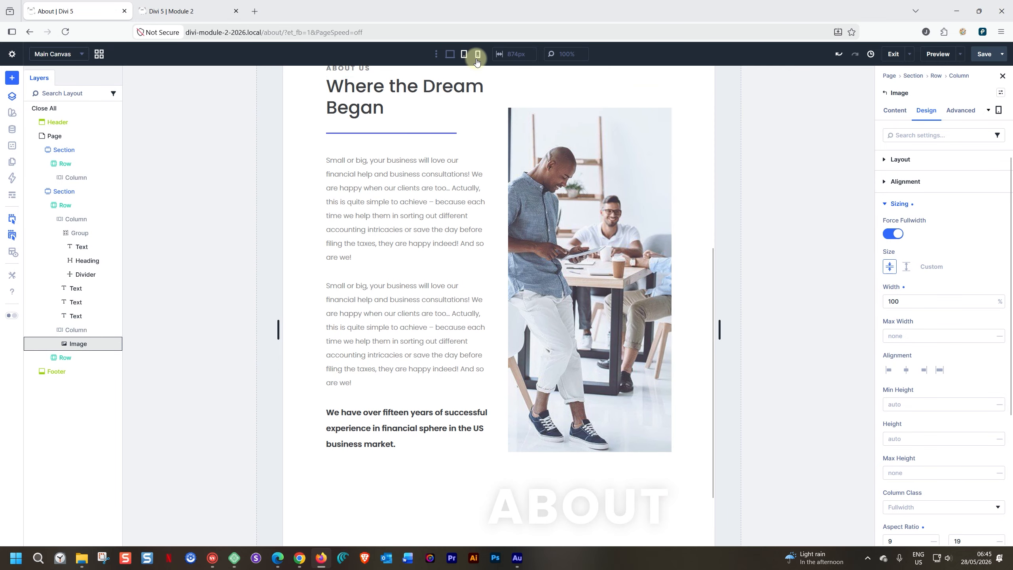
click(477, 59)
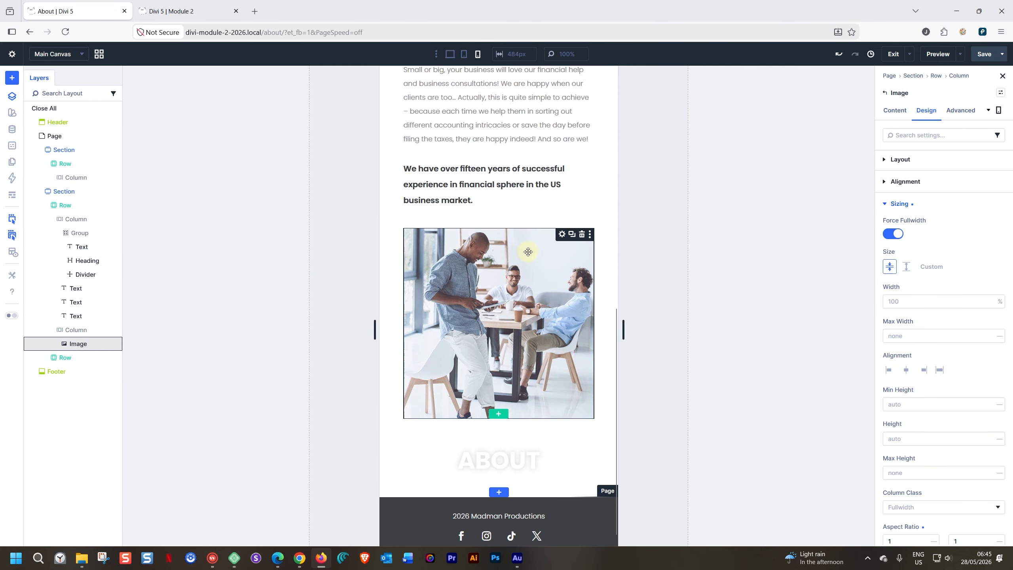
scroll(528, 252, up, 4)
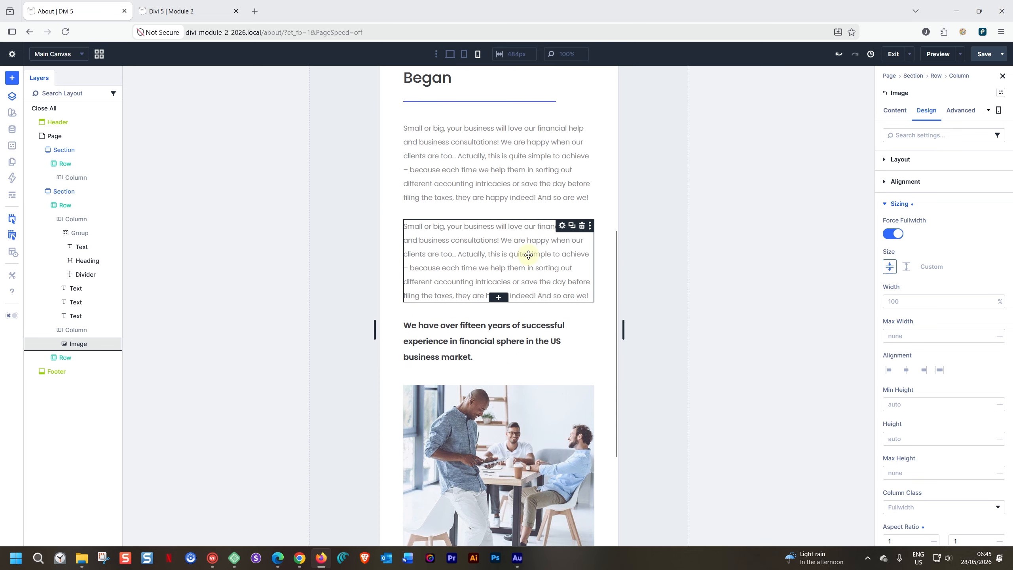
click(450, 53)
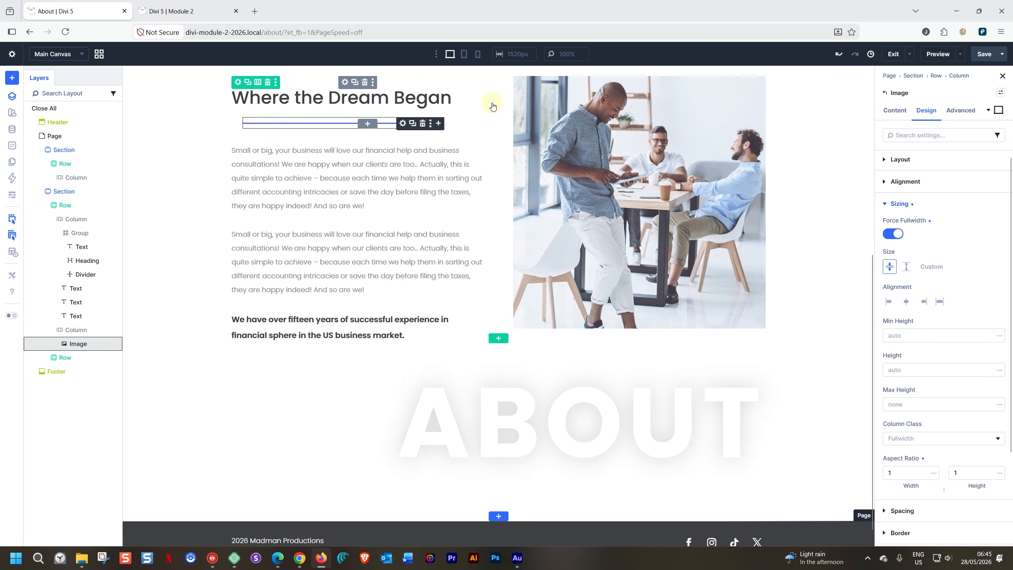
scroll(493, 103, up, 2)
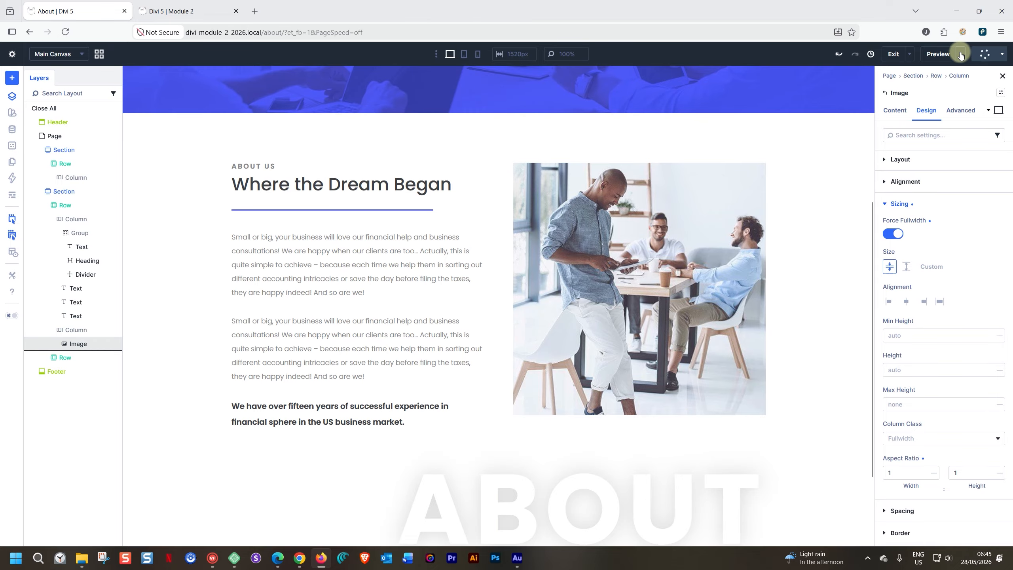
- Switch to the live site's browser tab, open the About page and review it from header to footer
click(171, 4)
scroll(261, 152, up, 5)
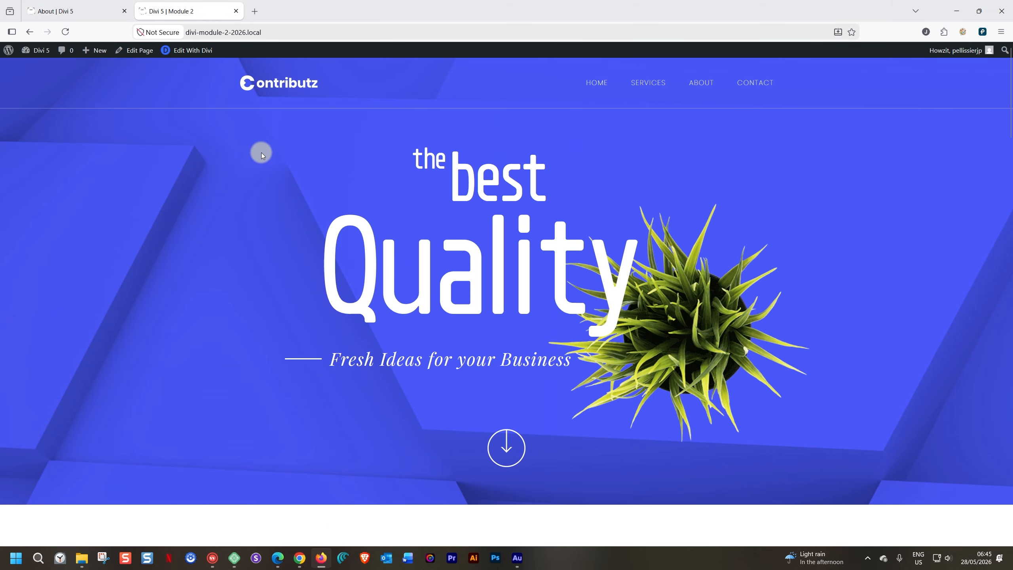
click(701, 82)
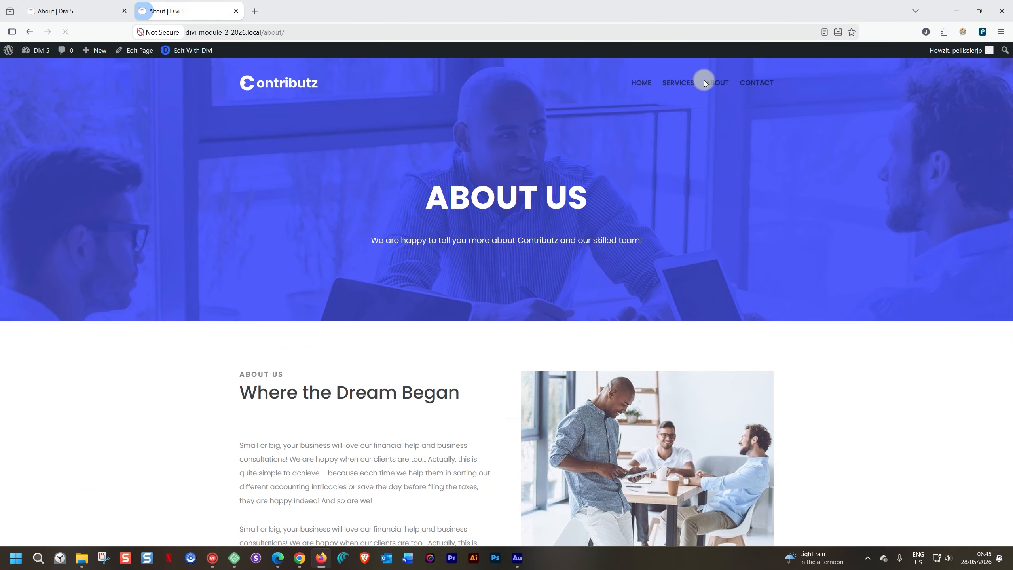
scroll(772, 174, down, 6)
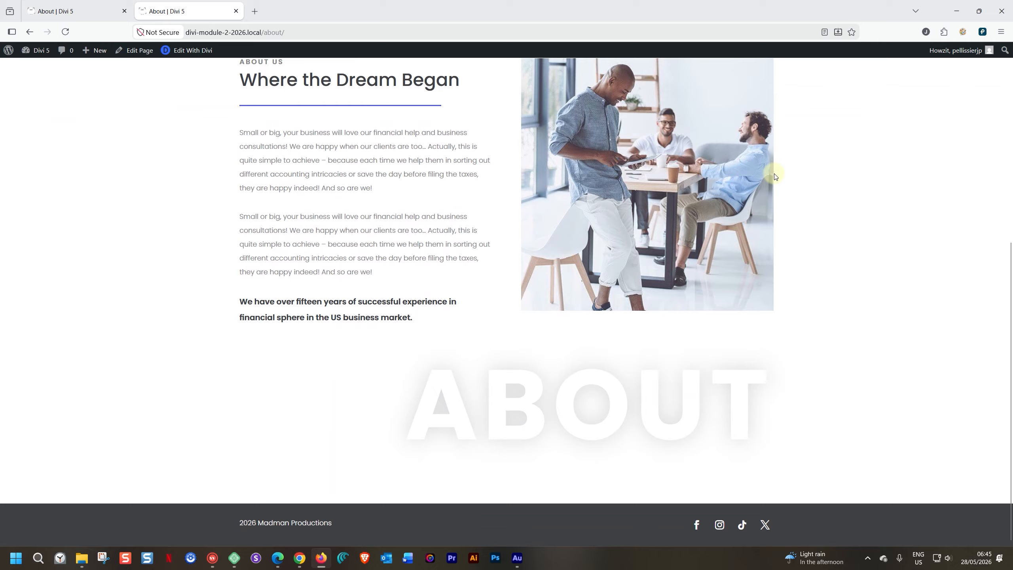
scroll(771, 178, up, 6)
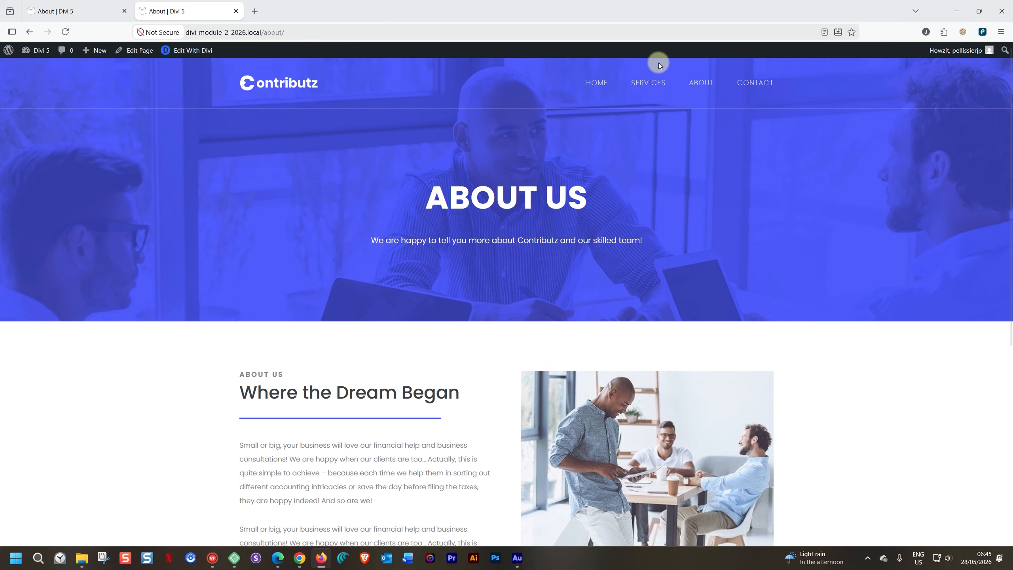
- Open the live About page in the multi-device responsive viewer and examine its layout at phone, tablet and desktop sizes
click(981, 32)
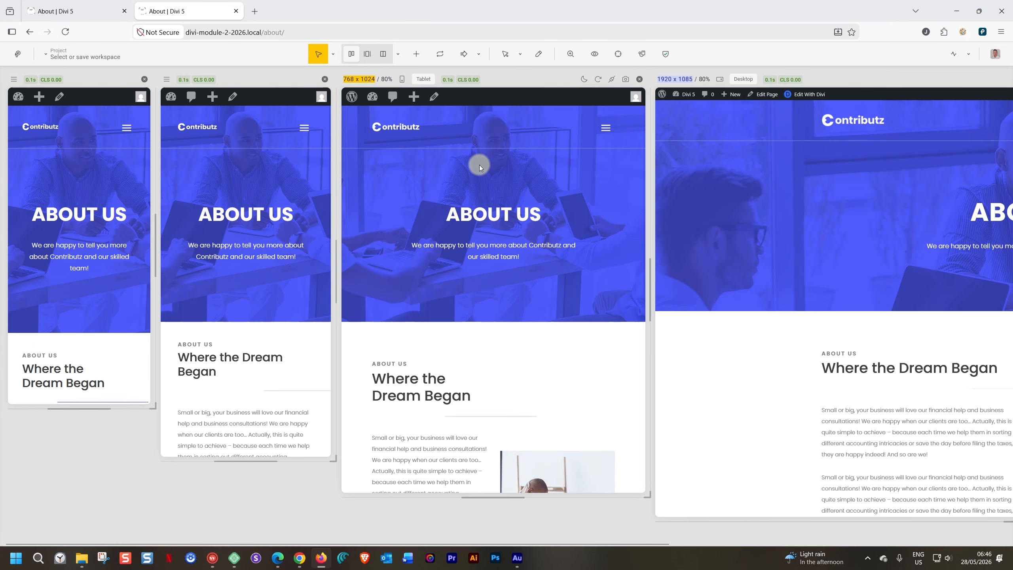
scroll(244, 256, down, 10)
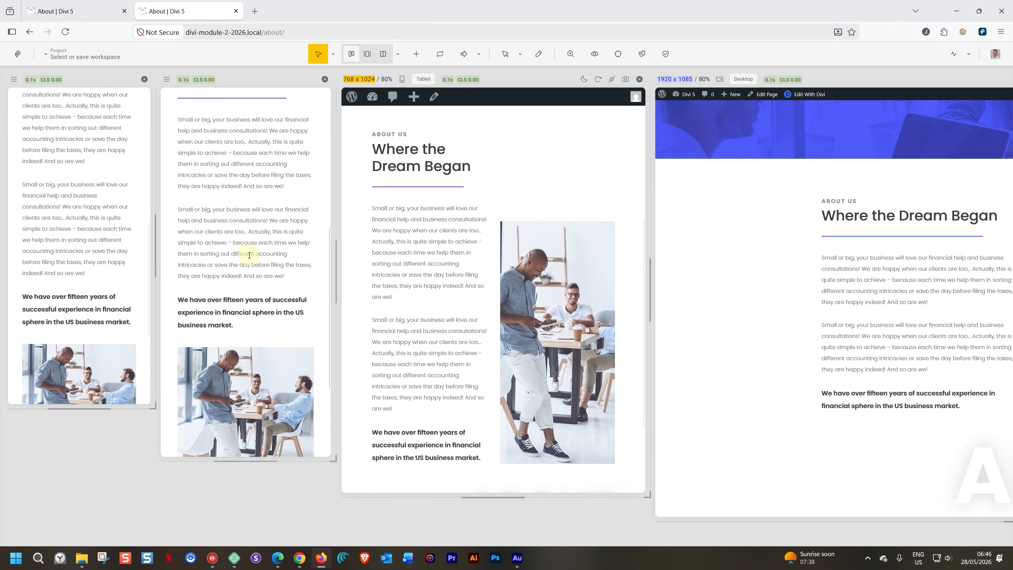
scroll(249, 257, down, 3)
scroll(248, 255, up, 15)
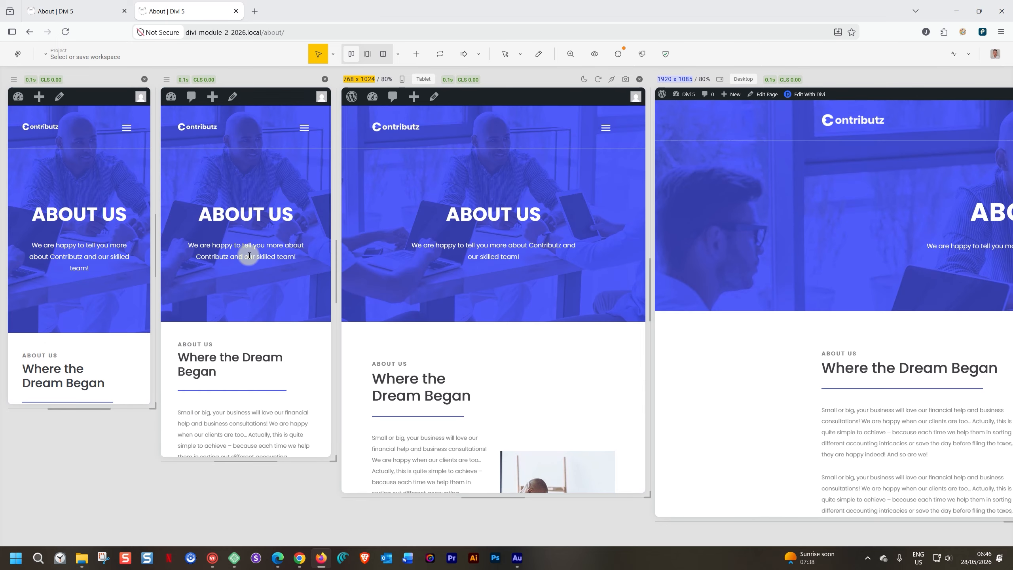